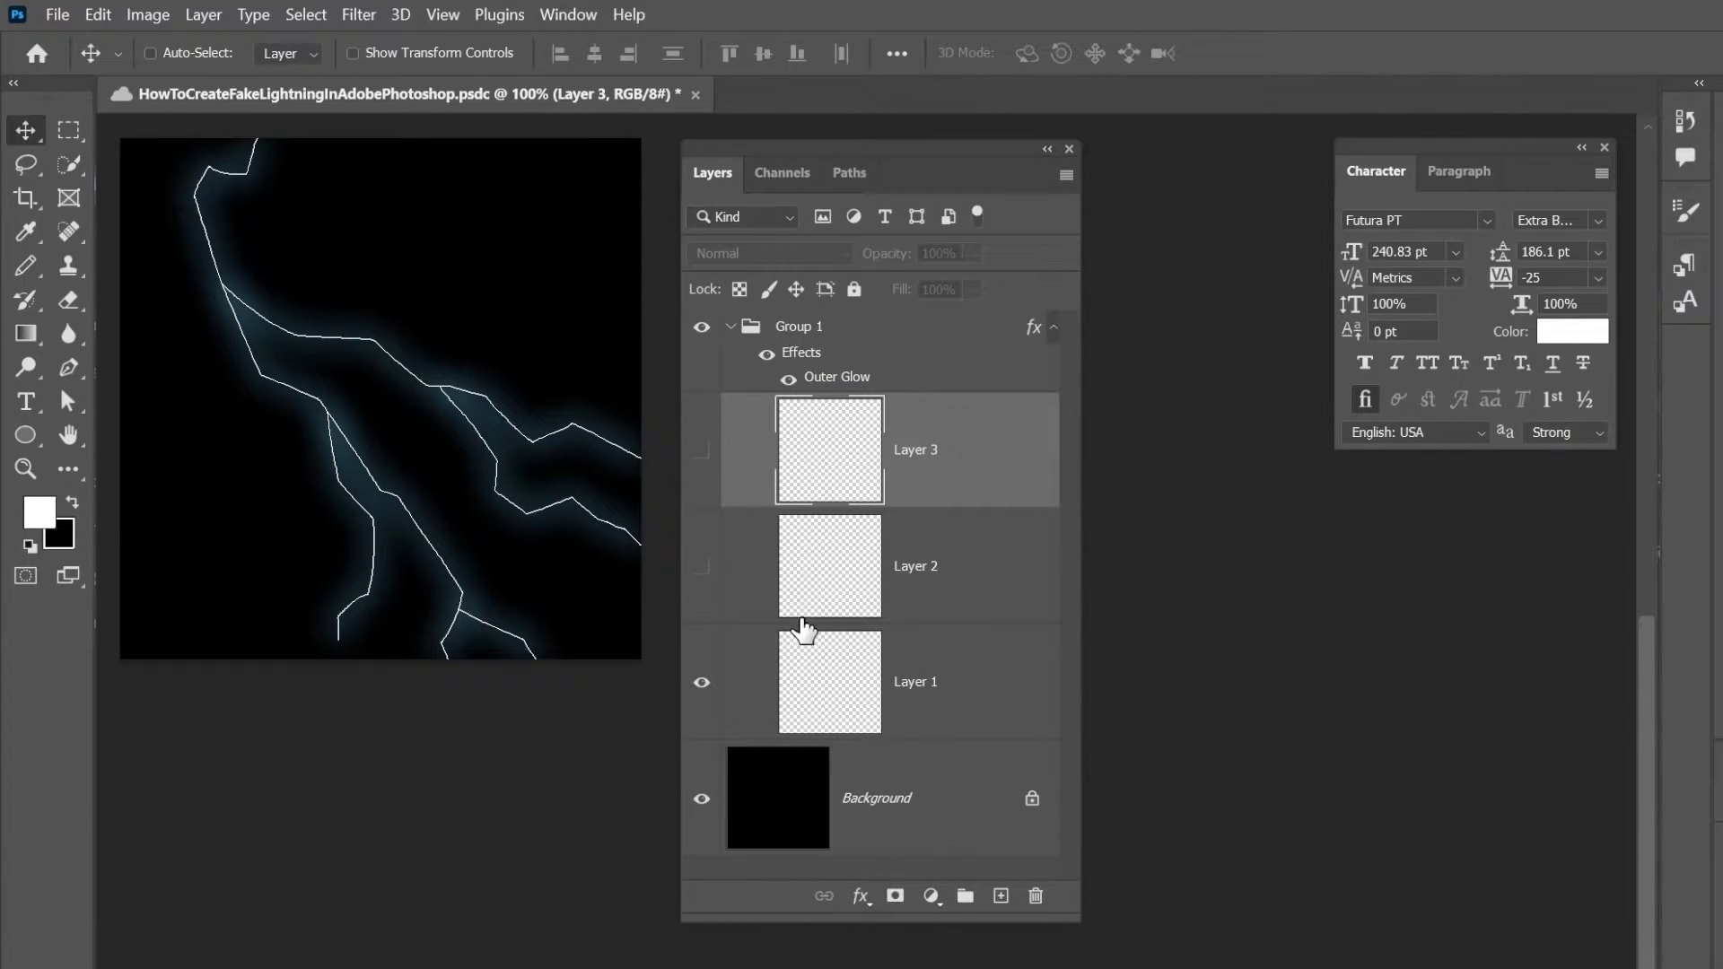
Preview the Layer 1–3 bolts, then collapse and hide Group 1 to leave a black canvas
{"action": "left_click", "coordinate": [702, 682]}
{"action": "left_click", "coordinate": [702, 565]}
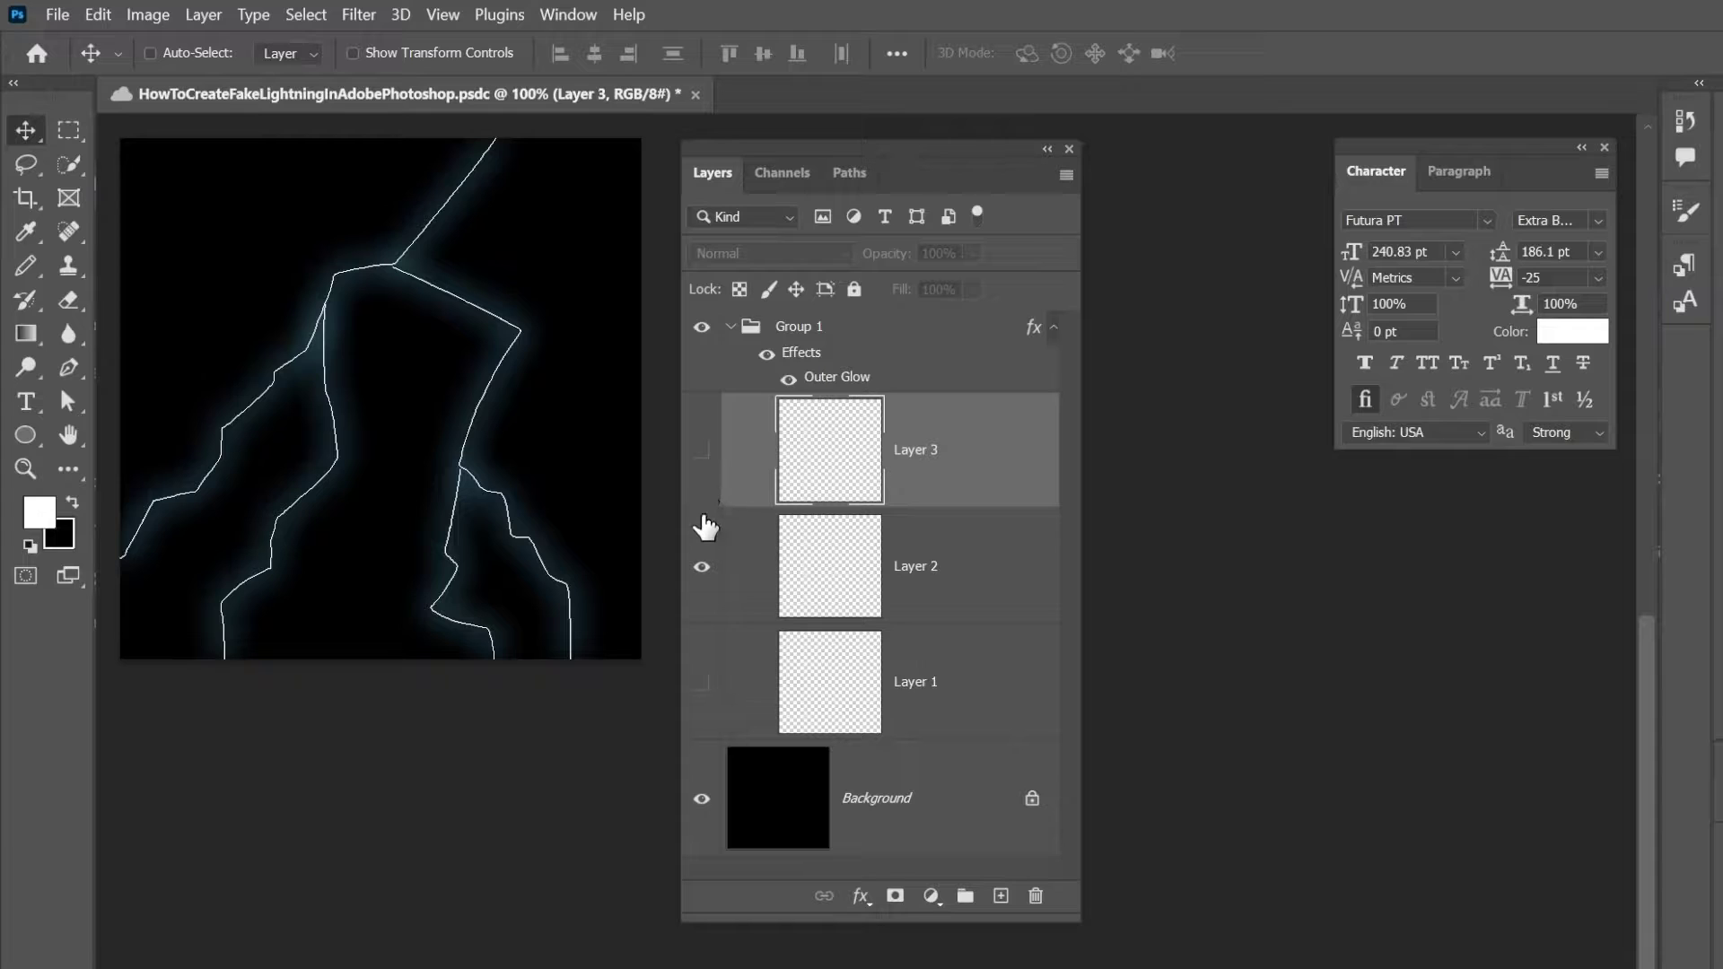
{"action": "left_click", "coordinate": [702, 565]}
{"action": "left_click", "coordinate": [702, 449]}
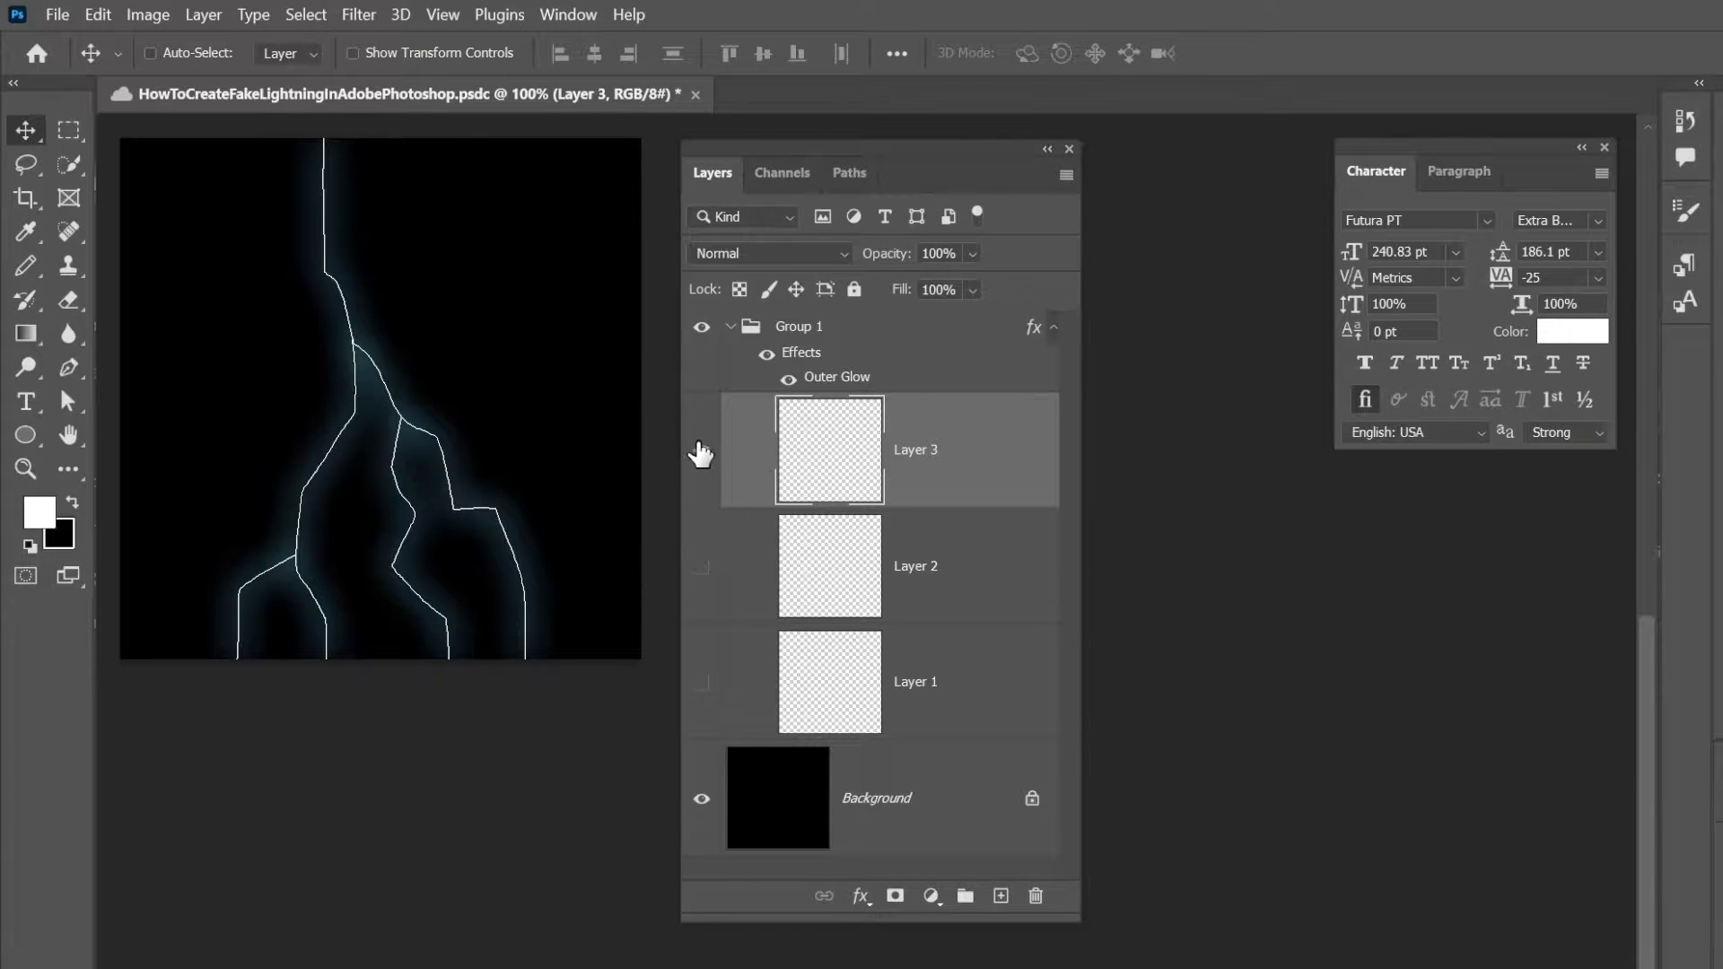
{"action": "left_click", "coordinate": [731, 329]}
{"action": "left_click", "coordinate": [702, 327]}
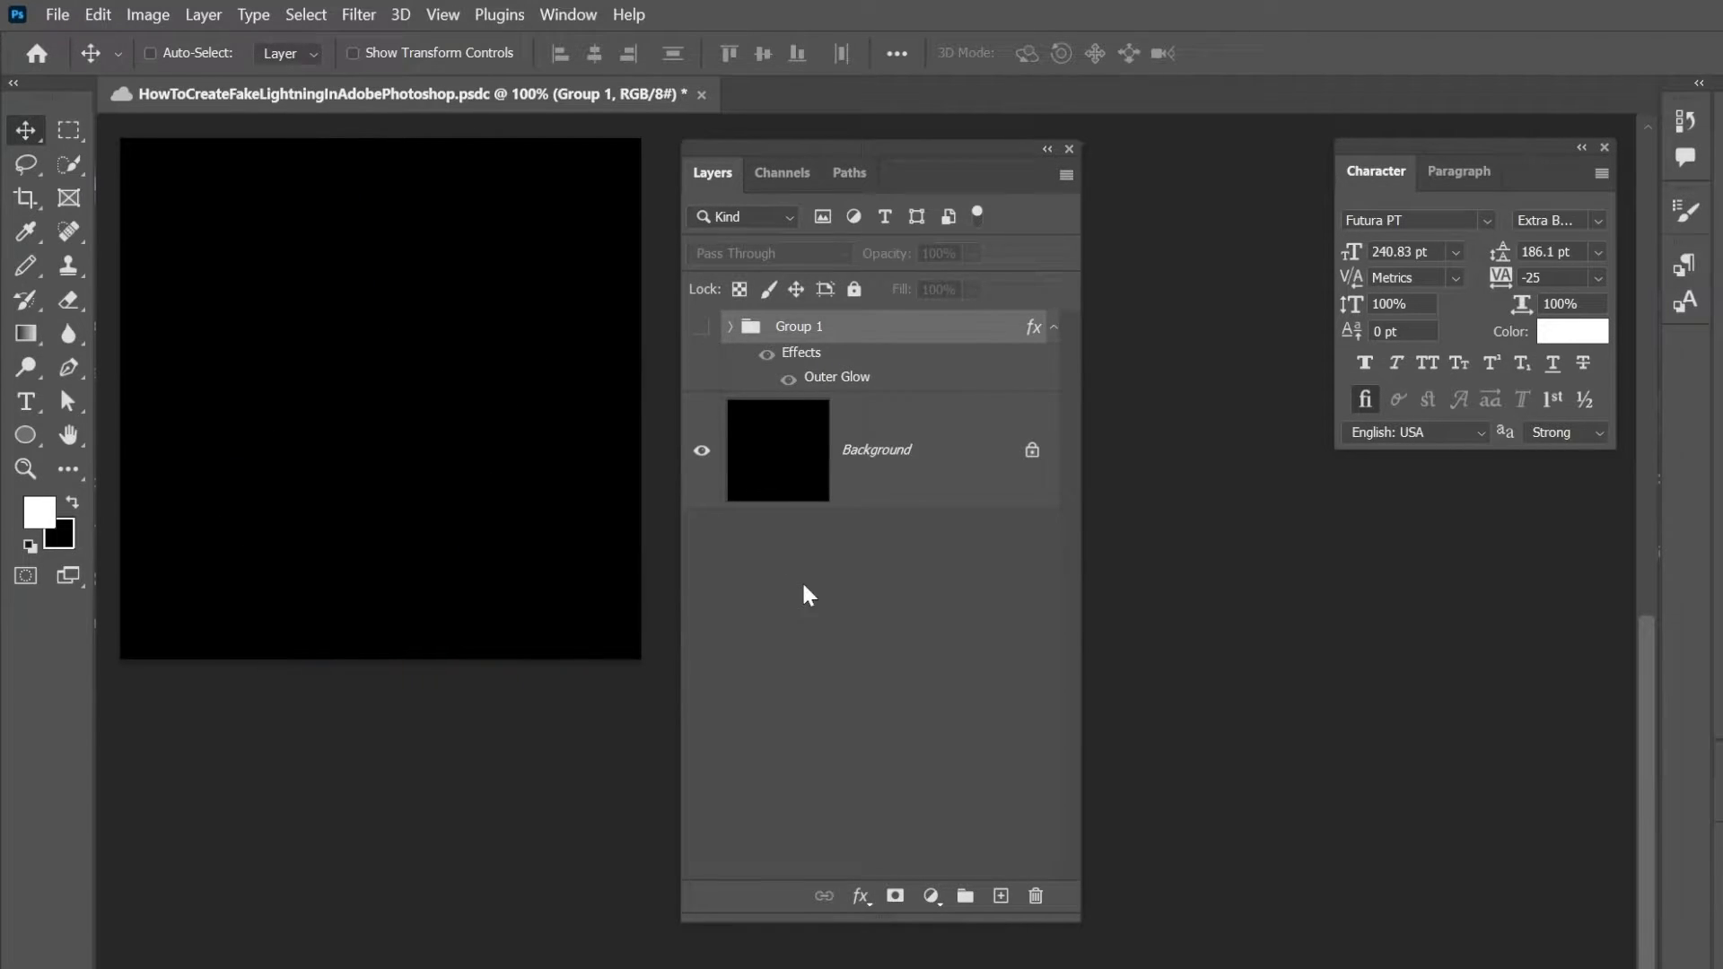
On a new Layer 4, draw a main zigzag bolt and a right-edge branch with the Pencil tool
{"action": "left_click", "coordinate": [999, 894]}
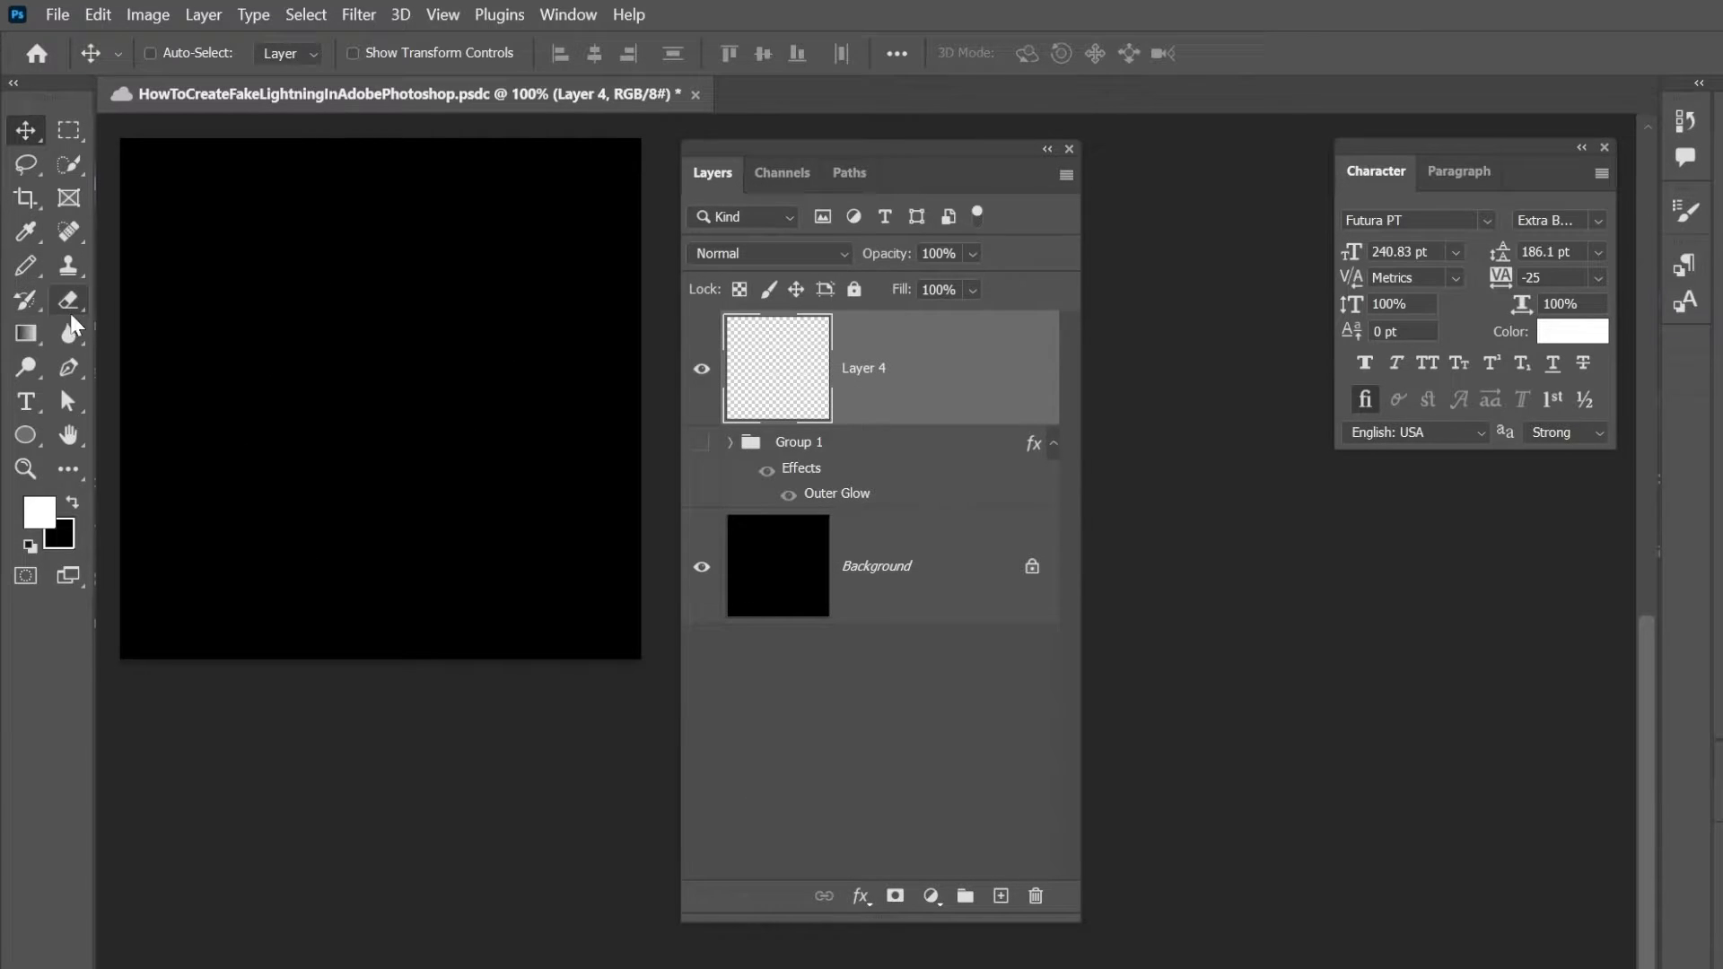
{"action": "left_click", "coordinate": [33, 255]}
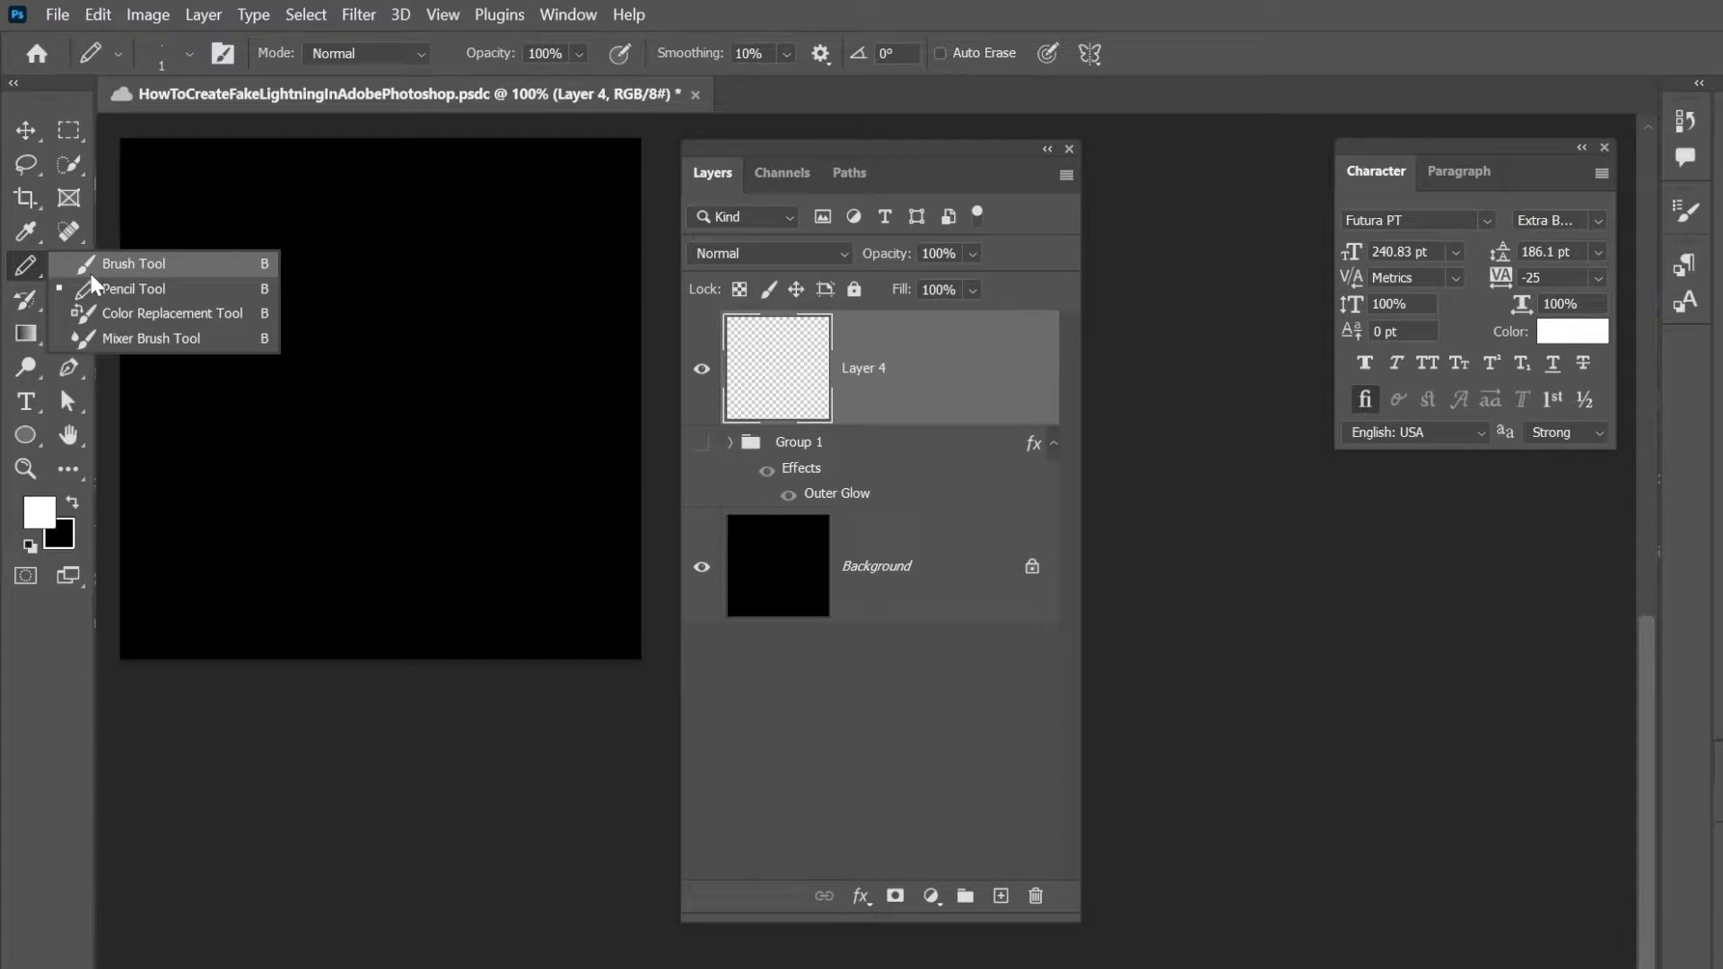
{"action": "left_click", "coordinate": [151, 290]}
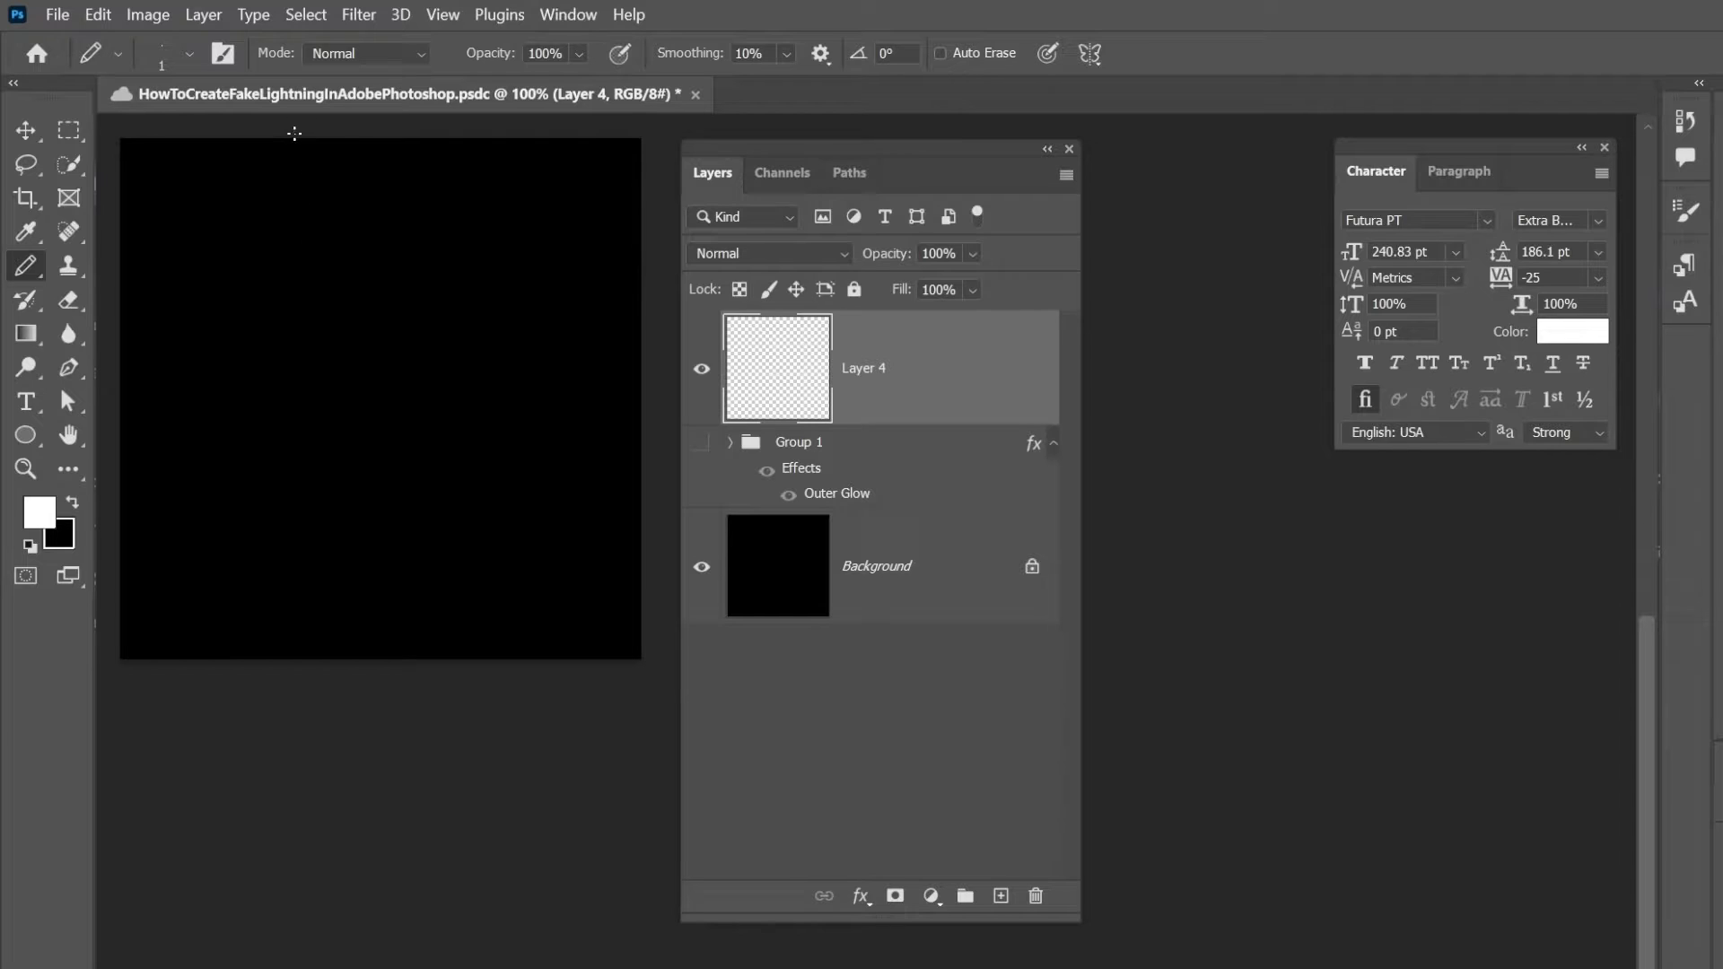
{"action": "mouse_move", "coordinate": [252, 130]}
{"action": "left_mouse_down"}
{"action": "mouse_move", "coordinate": [323, 255]}
{"action": "mouse_move", "coordinate": [368, 265]}
{"action": "mouse_move", "coordinate": [380, 334]}
{"action": "mouse_move", "coordinate": [428, 341]}
{"action": "mouse_move", "coordinate": [447, 419]}
{"action": "mouse_move", "coordinate": [541, 457]}
{"action": "mouse_move", "coordinate": [555, 500]}
{"action": "mouse_move", "coordinate": [589, 523]}
{"action": "mouse_move", "coordinate": [583, 565]}
{"action": "mouse_move", "coordinate": [491, 589]}
{"action": "mouse_move", "coordinate": [586, 698]}
{"action": "left_mouse_up"}
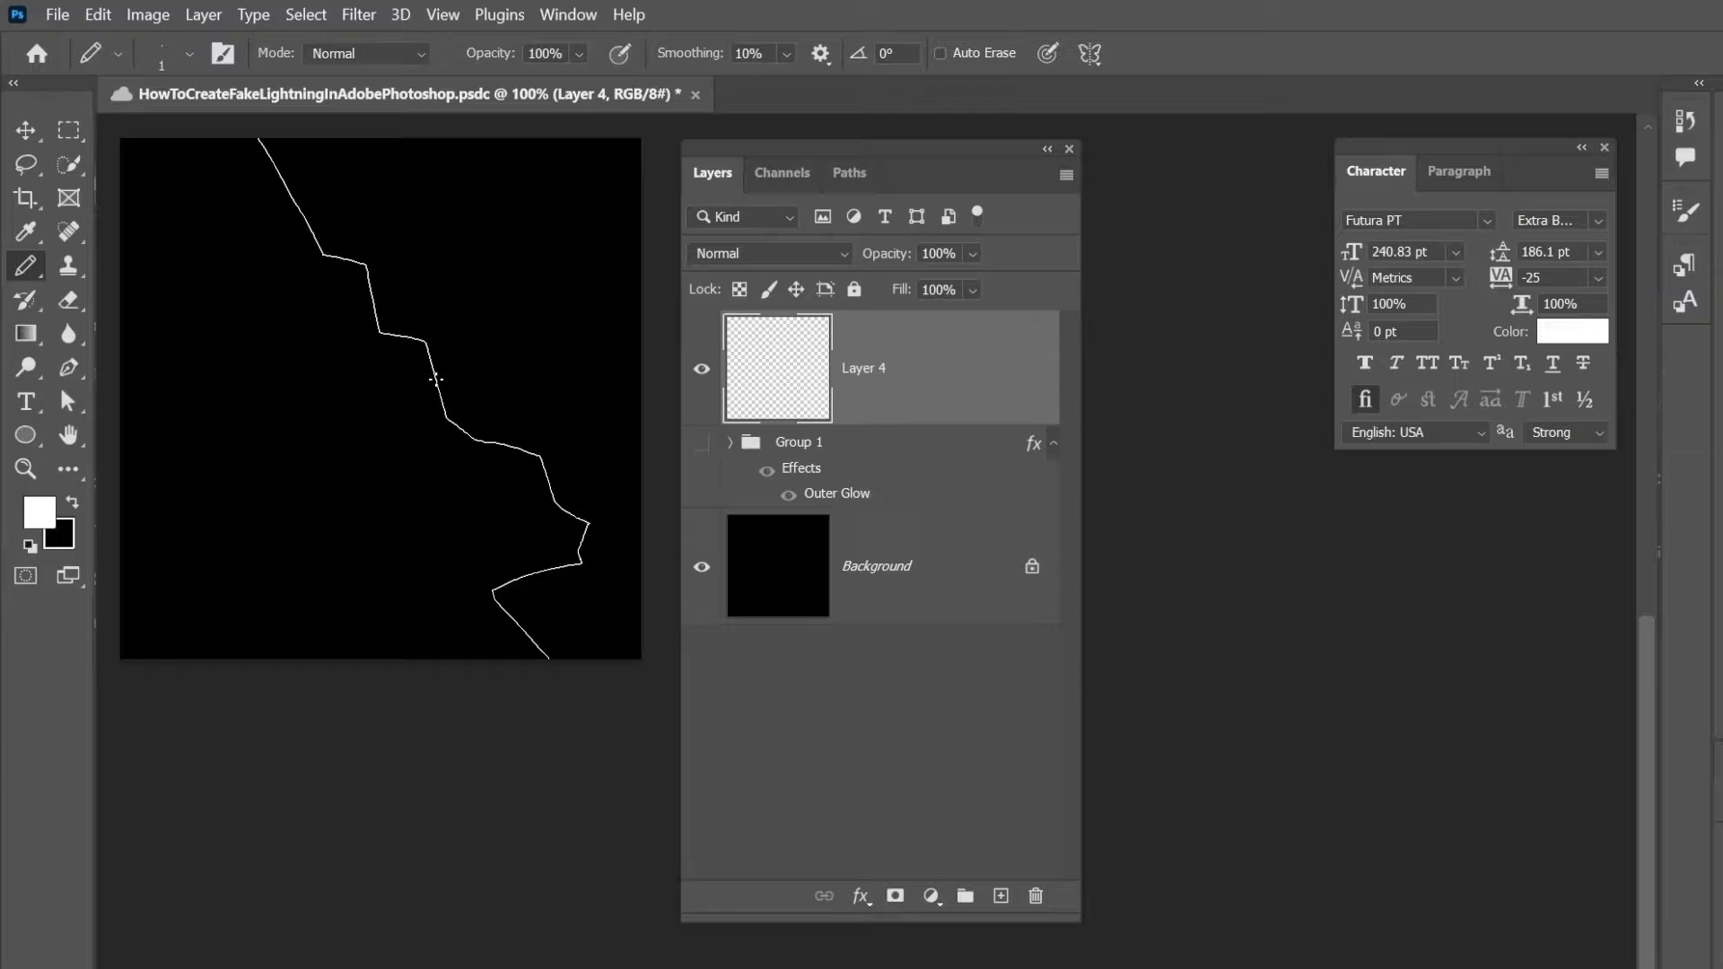
{"action": "mouse_move", "coordinate": [436, 380]}
{"action": "left_mouse_down"}
{"action": "mouse_move", "coordinate": [502, 381]}
{"action": "mouse_move", "coordinate": [645, 458]}
{"action": "left_mouse_up"}
Add a jagged branch from the bolt's upper bend and another down-left off the bottom
{"action": "left_click", "coordinate": [319, 356], "text": "shift"}
{"action": "left_click", "coordinate": [338, 374], "text": "shift"}
{"action": "left_click", "coordinate": [339, 507], "text": "shift"}
{"action": "left_click", "coordinate": [356, 524], "text": "shift"}
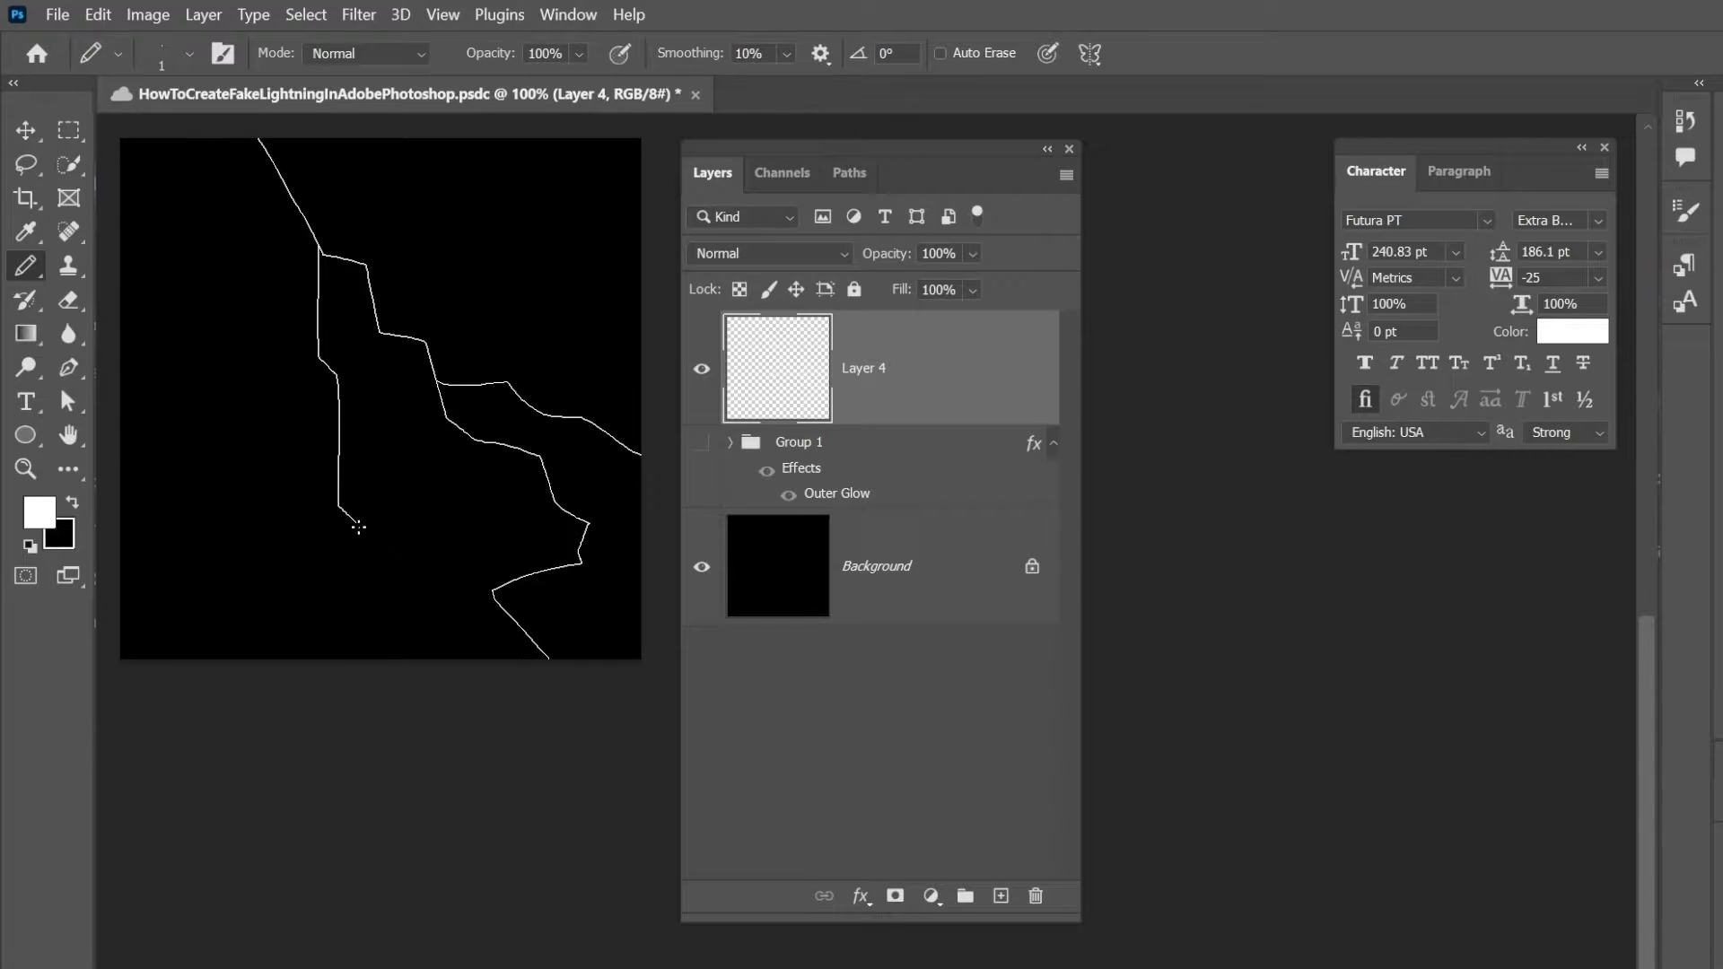
{"action": "left_click", "coordinate": [335, 588], "text": "shift"}
{"action": "left_click", "coordinate": [406, 744], "text": "shift"}
{"action": "mouse_move", "coordinate": [338, 475]}
{"action": "left_mouse_down"}
{"action": "mouse_move", "coordinate": [302, 555]}
{"action": "mouse_move", "coordinate": [235, 570]}
{"action": "mouse_move", "coordinate": [193, 735]}
{"action": "left_mouse_up"}
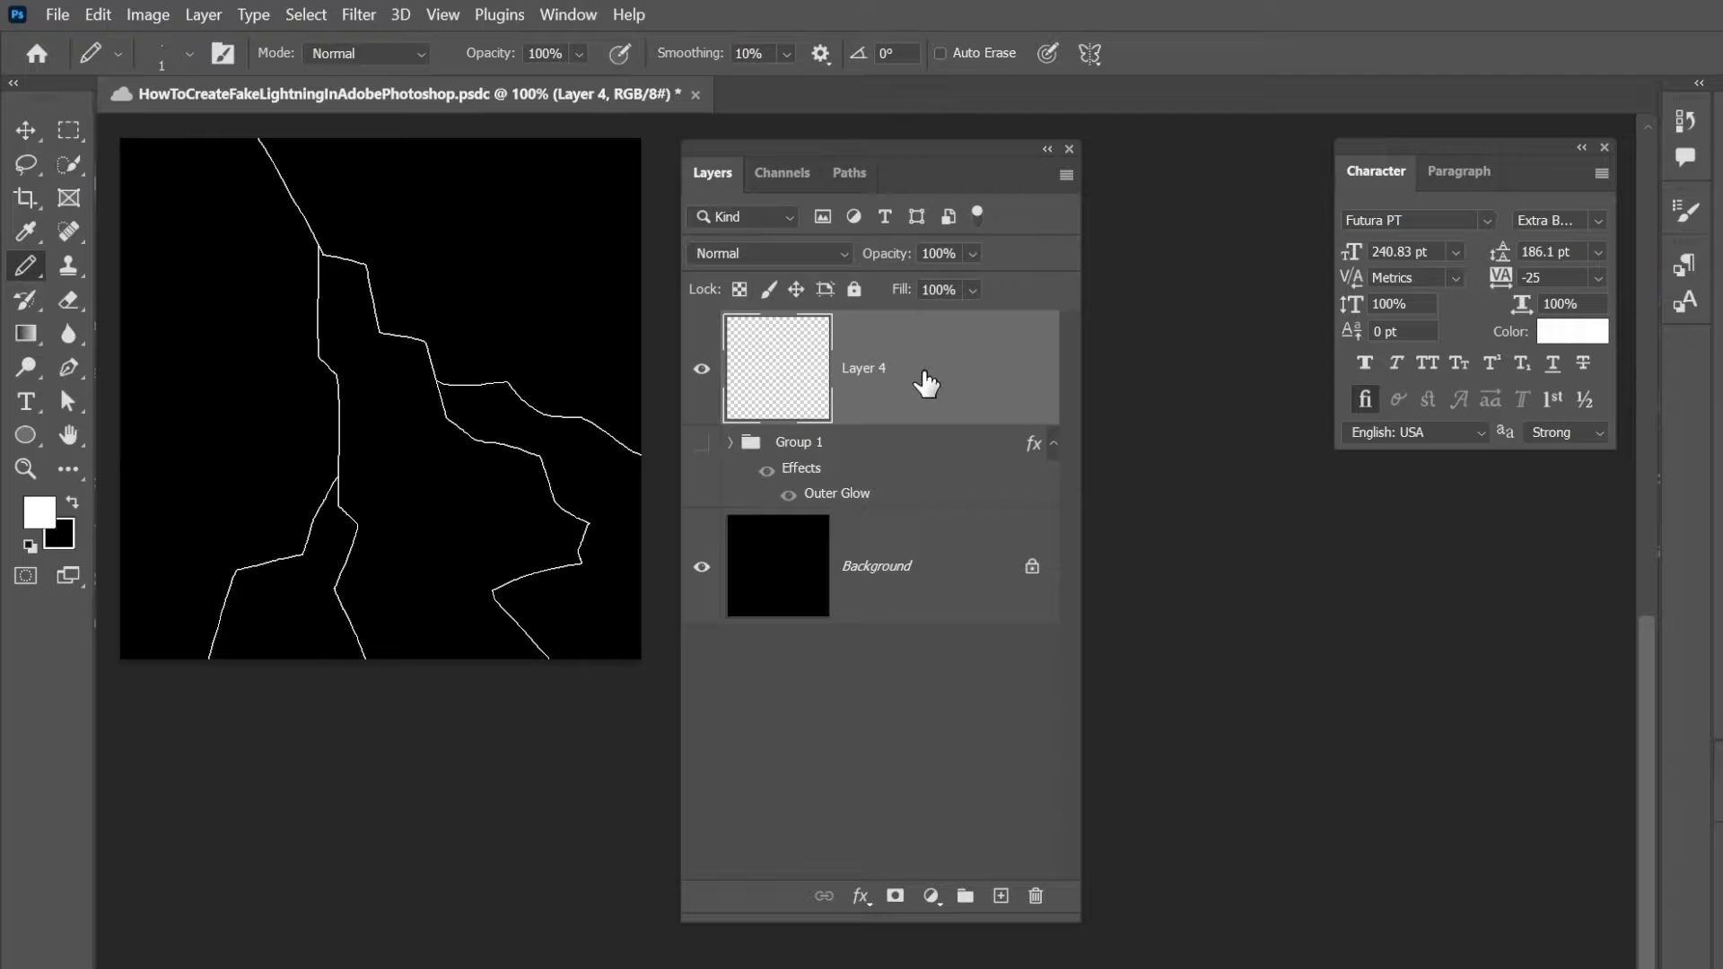
Create Group 2, move Layer 4 into it, and select the group
{"action": "left_click", "coordinate": [965, 897]}
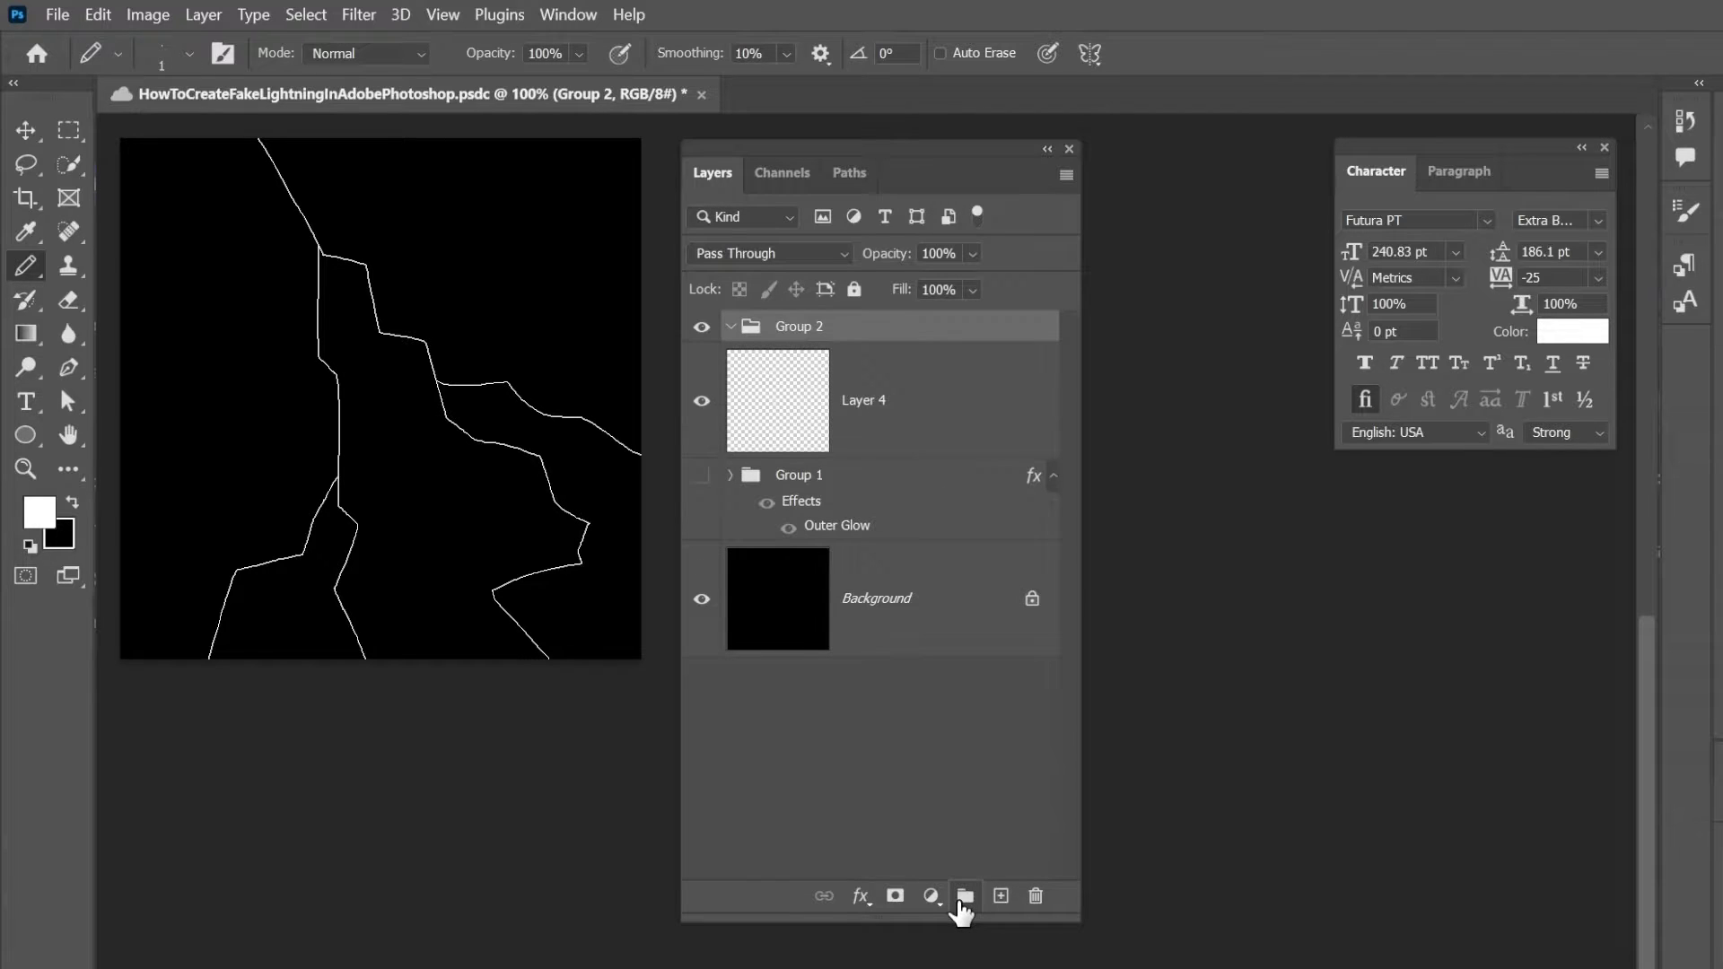
{"action": "left_click_drag", "start_coordinate": [863, 404], "coordinate": [879, 348]}
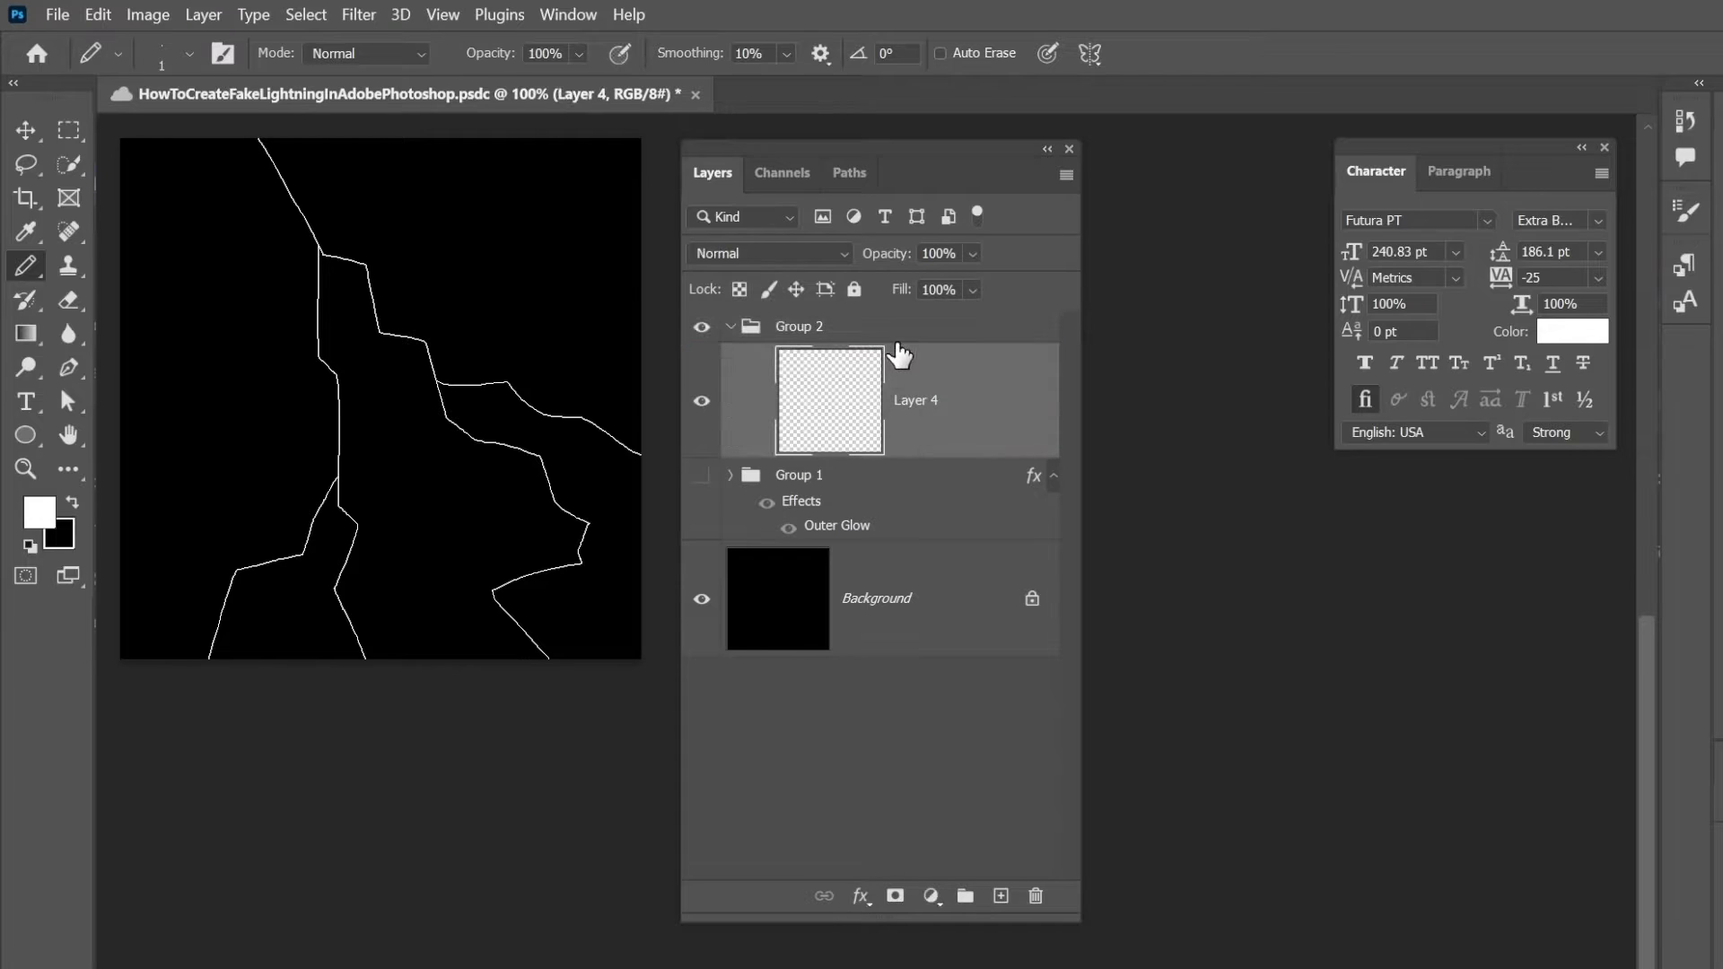
{"action": "left_click", "coordinate": [956, 336]}
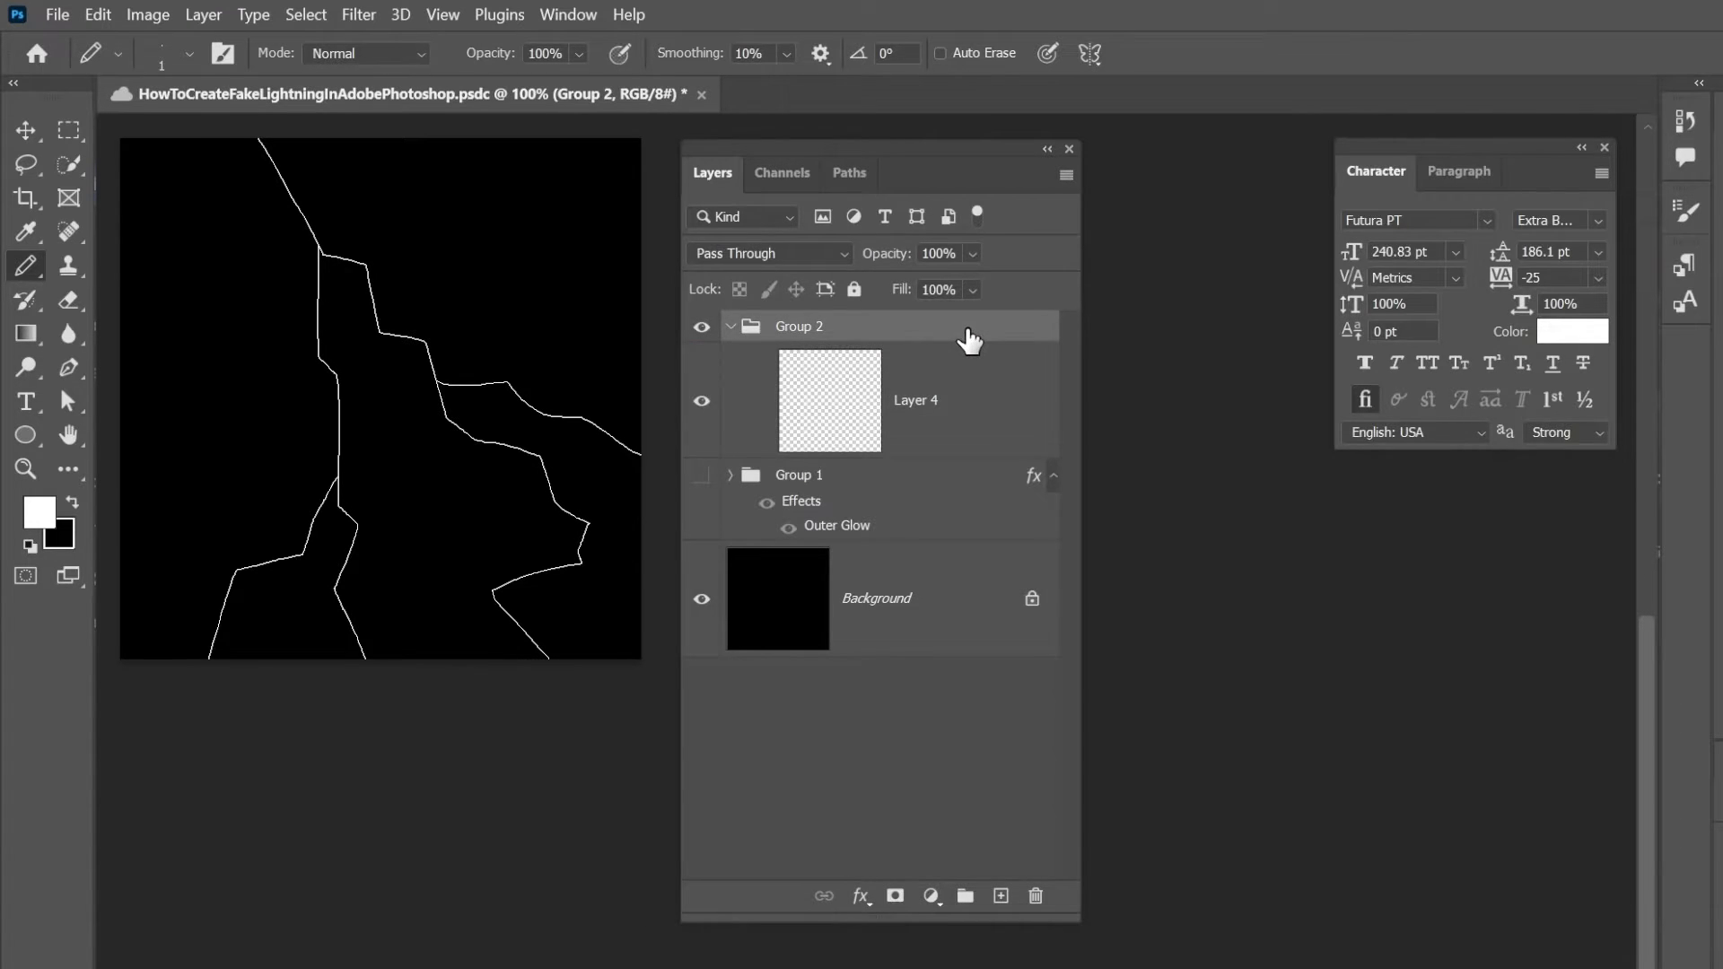
Open Group 2's Layer Style dialog (Pass Through, 100% opacity) and dismiss the fx menu unused
{"action": "double_click", "coordinate": [966, 339]}
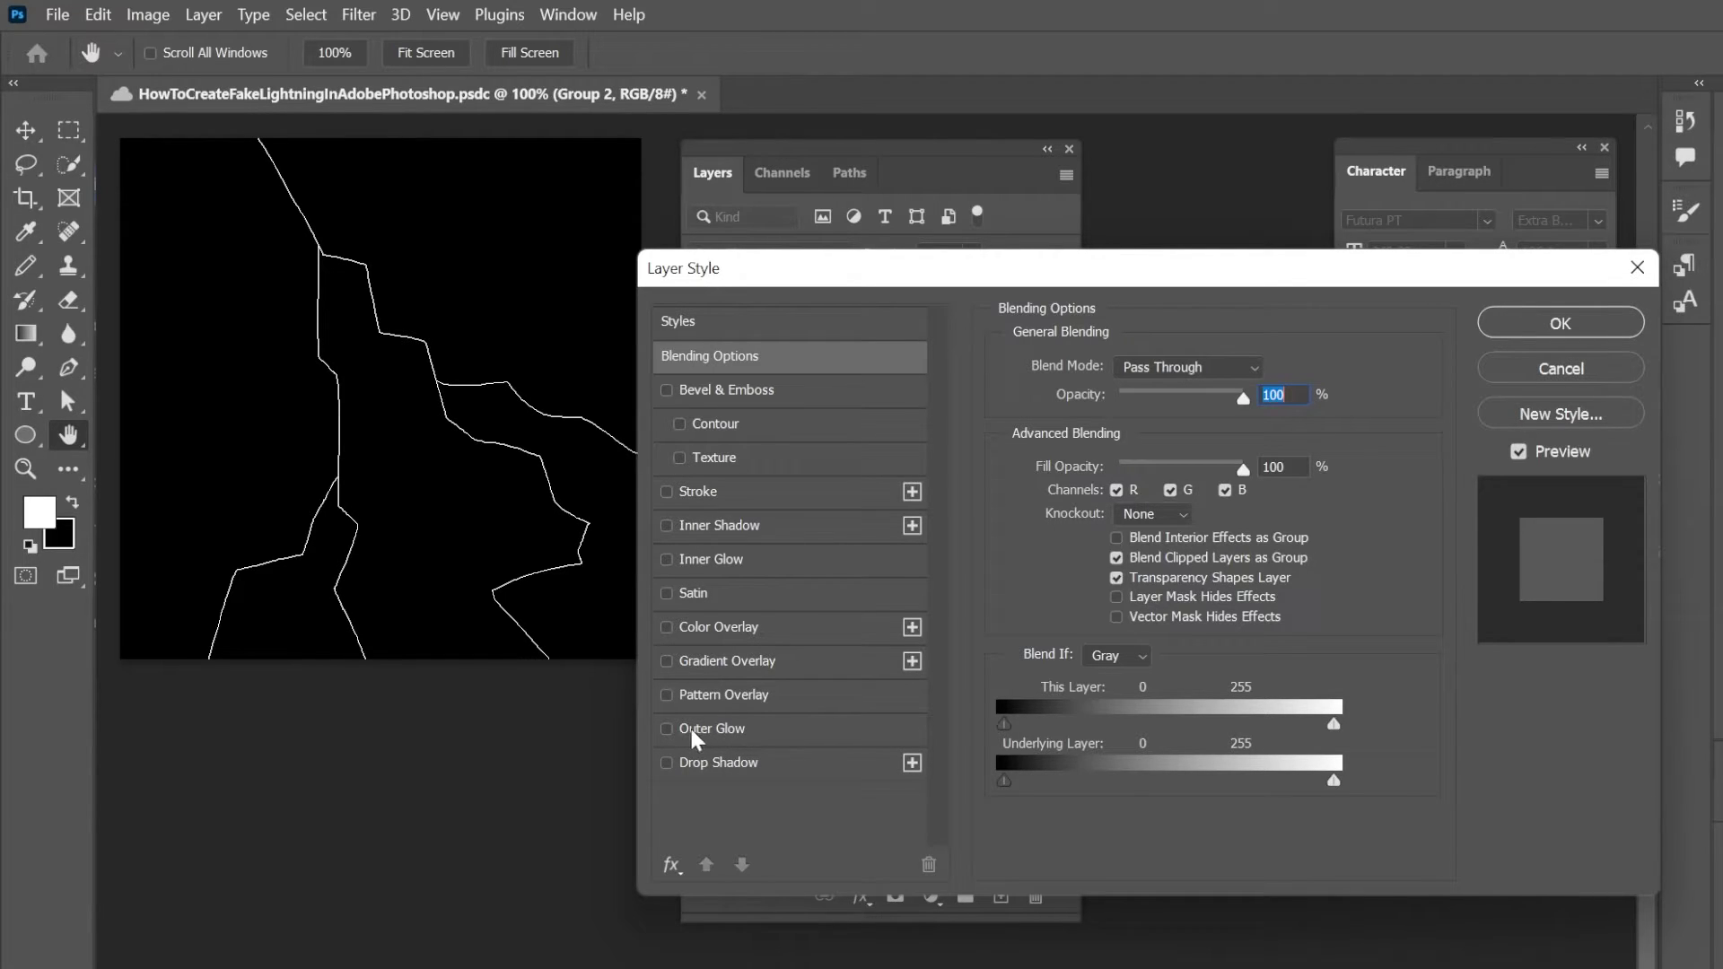
{"action": "left_click", "coordinate": [669, 867]}
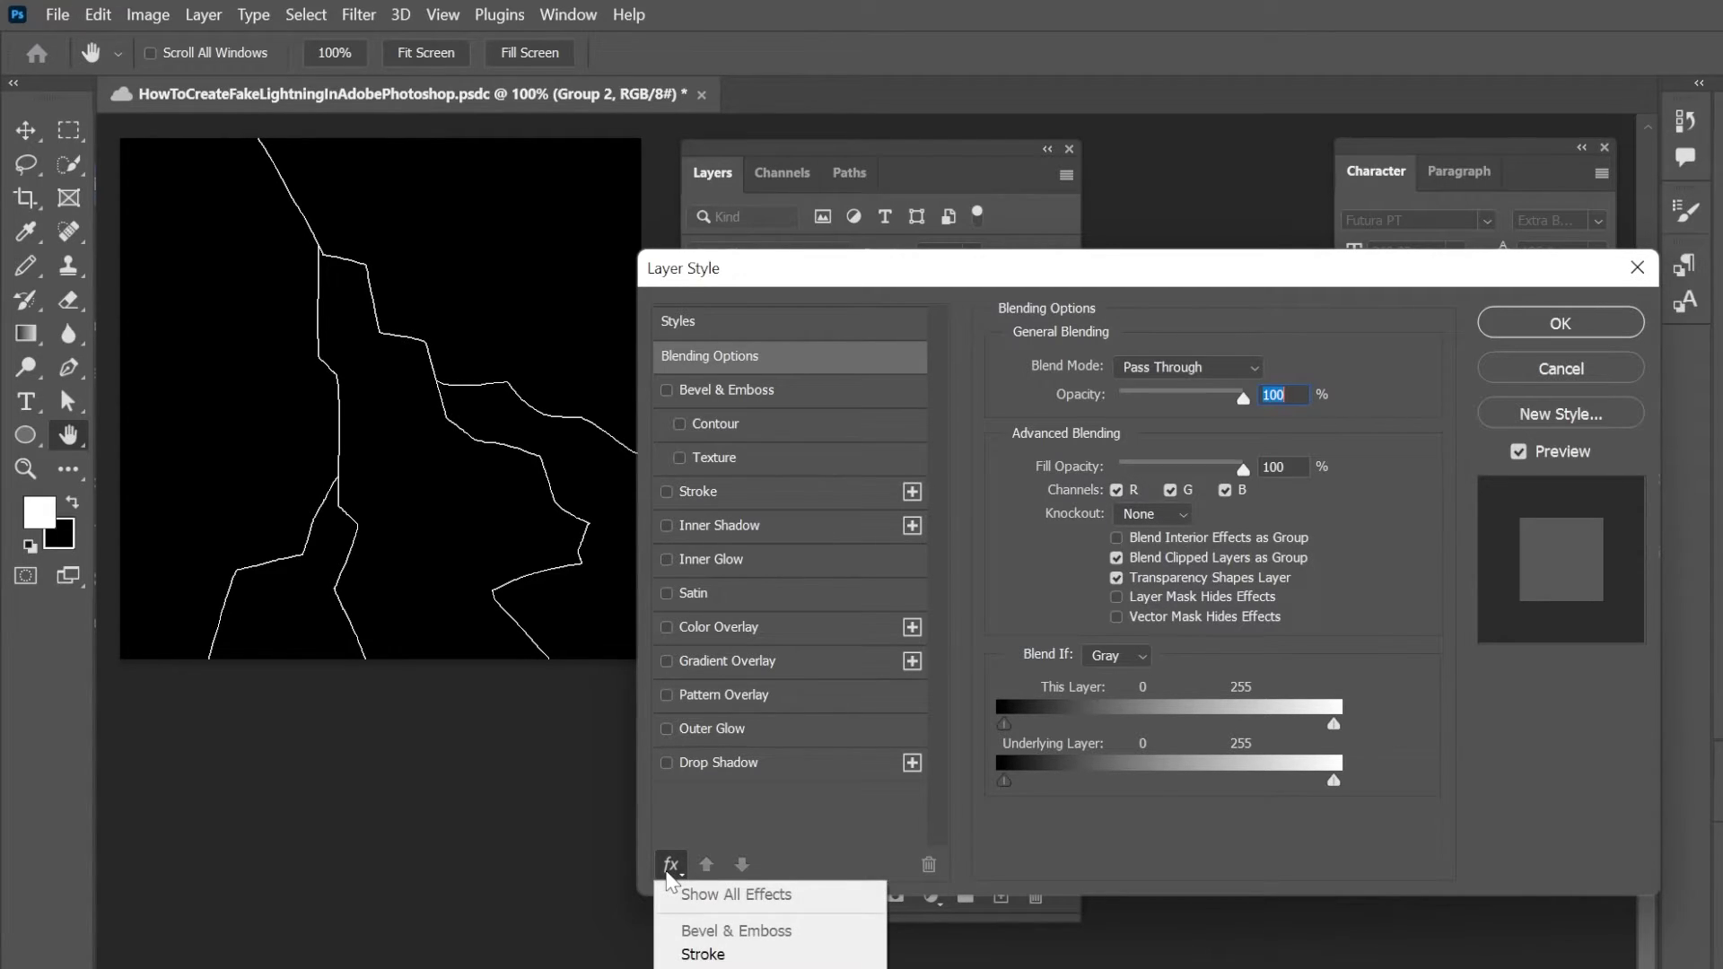
{"action": "left_click", "coordinate": [670, 867]}
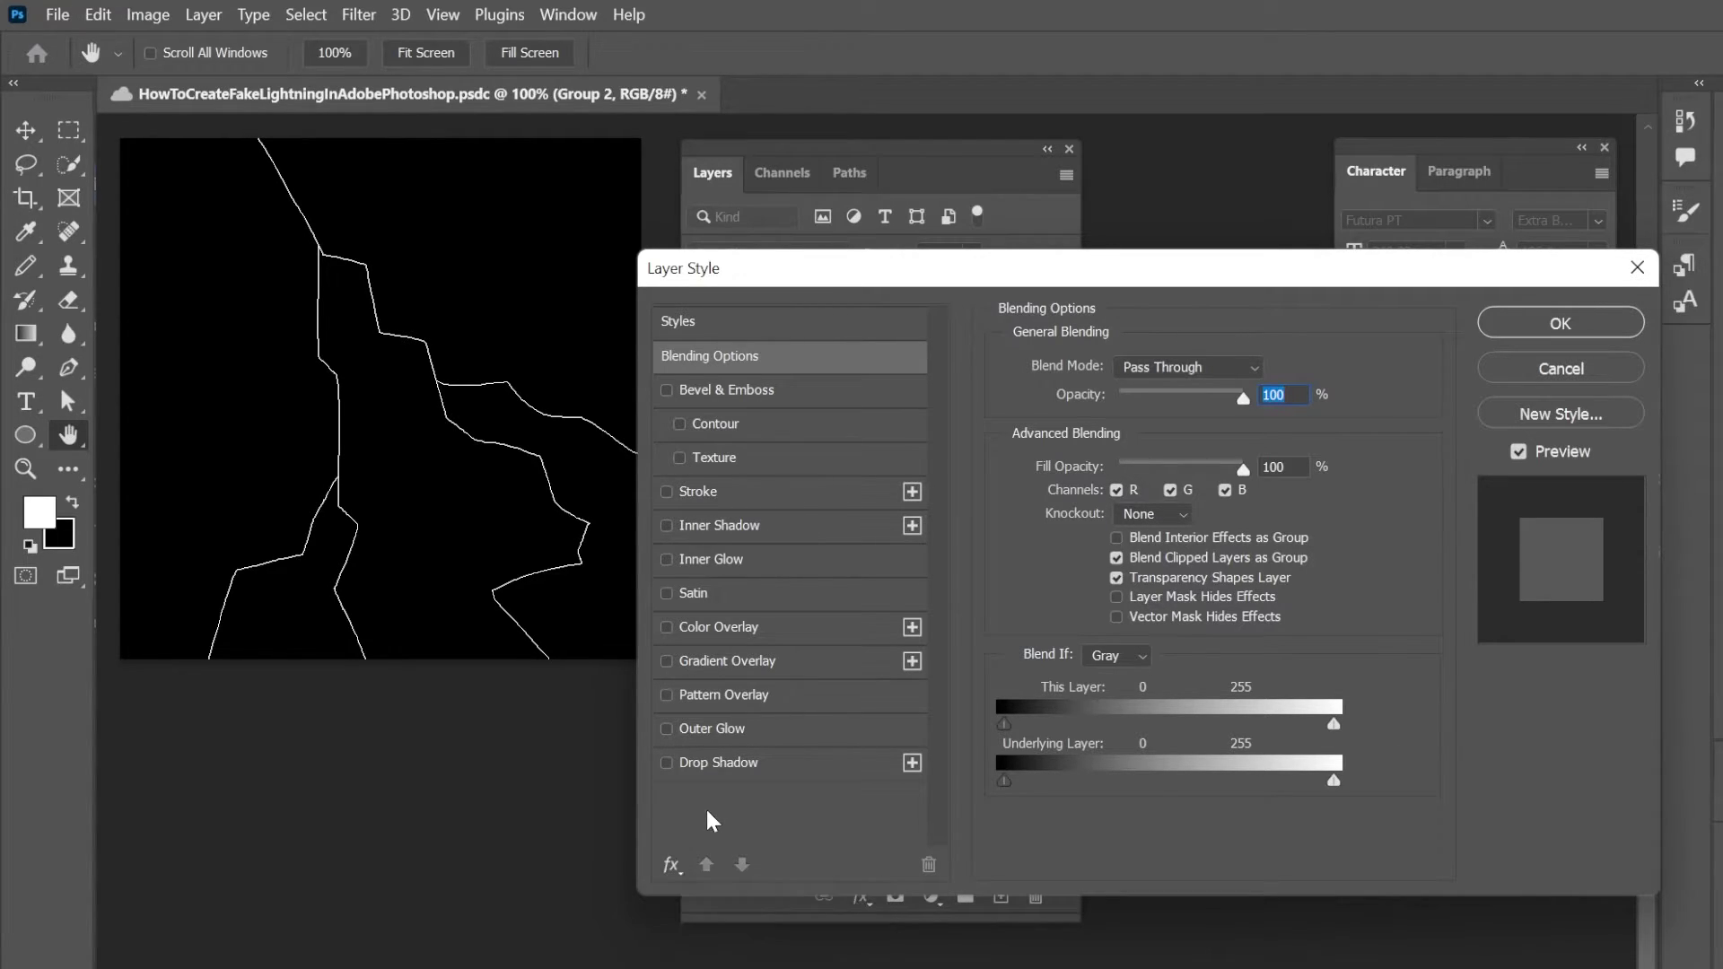
{"action": "left_click", "coordinate": [669, 867]}
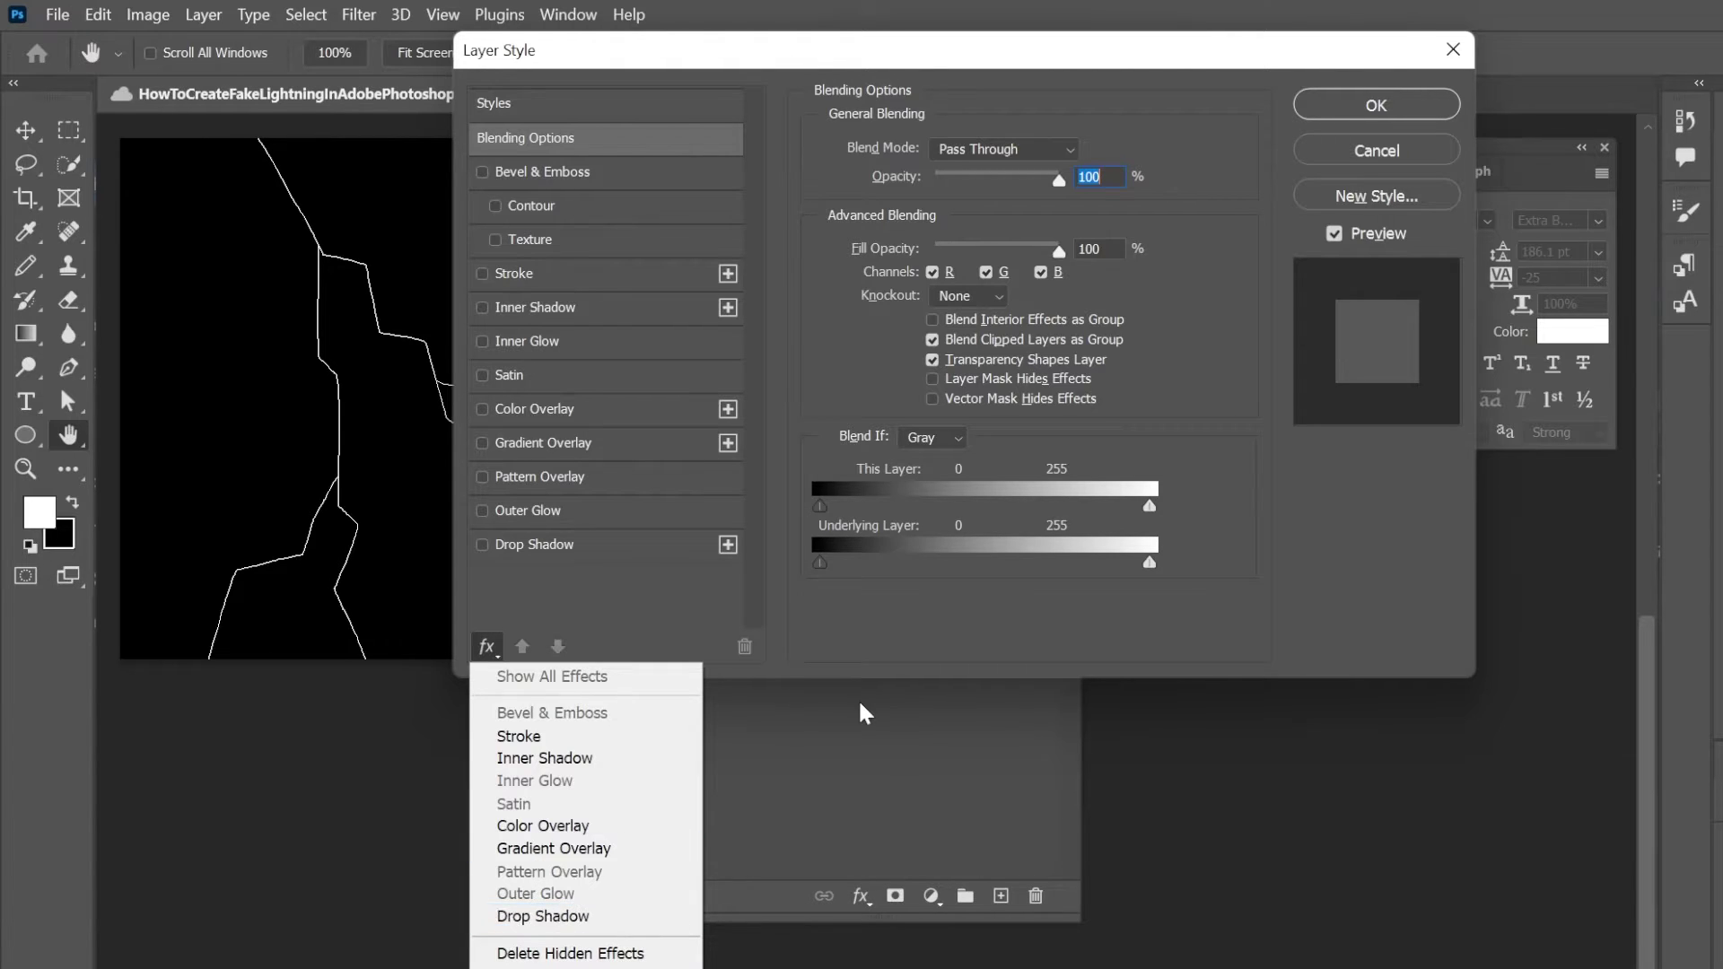
{"action": "key", "text": "alt"}
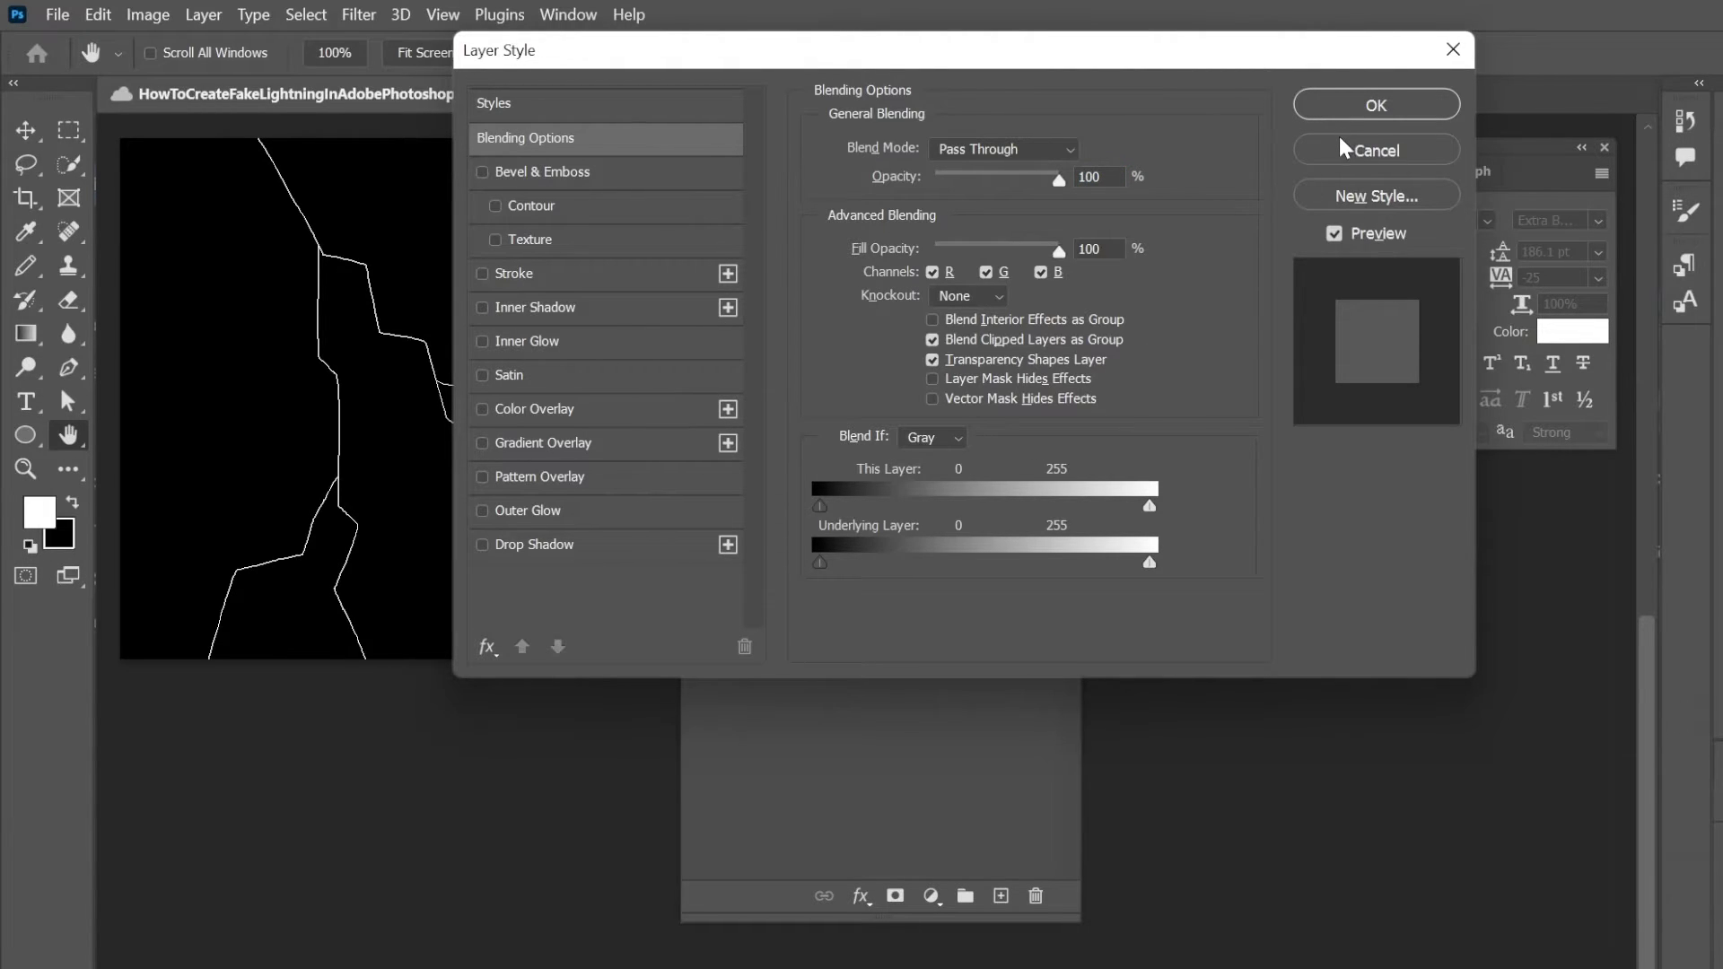
Apply a blue Outer Glow to Group 2 with Size 76 px and Spread 4%
{"action": "left_click", "coordinate": [548, 510]}
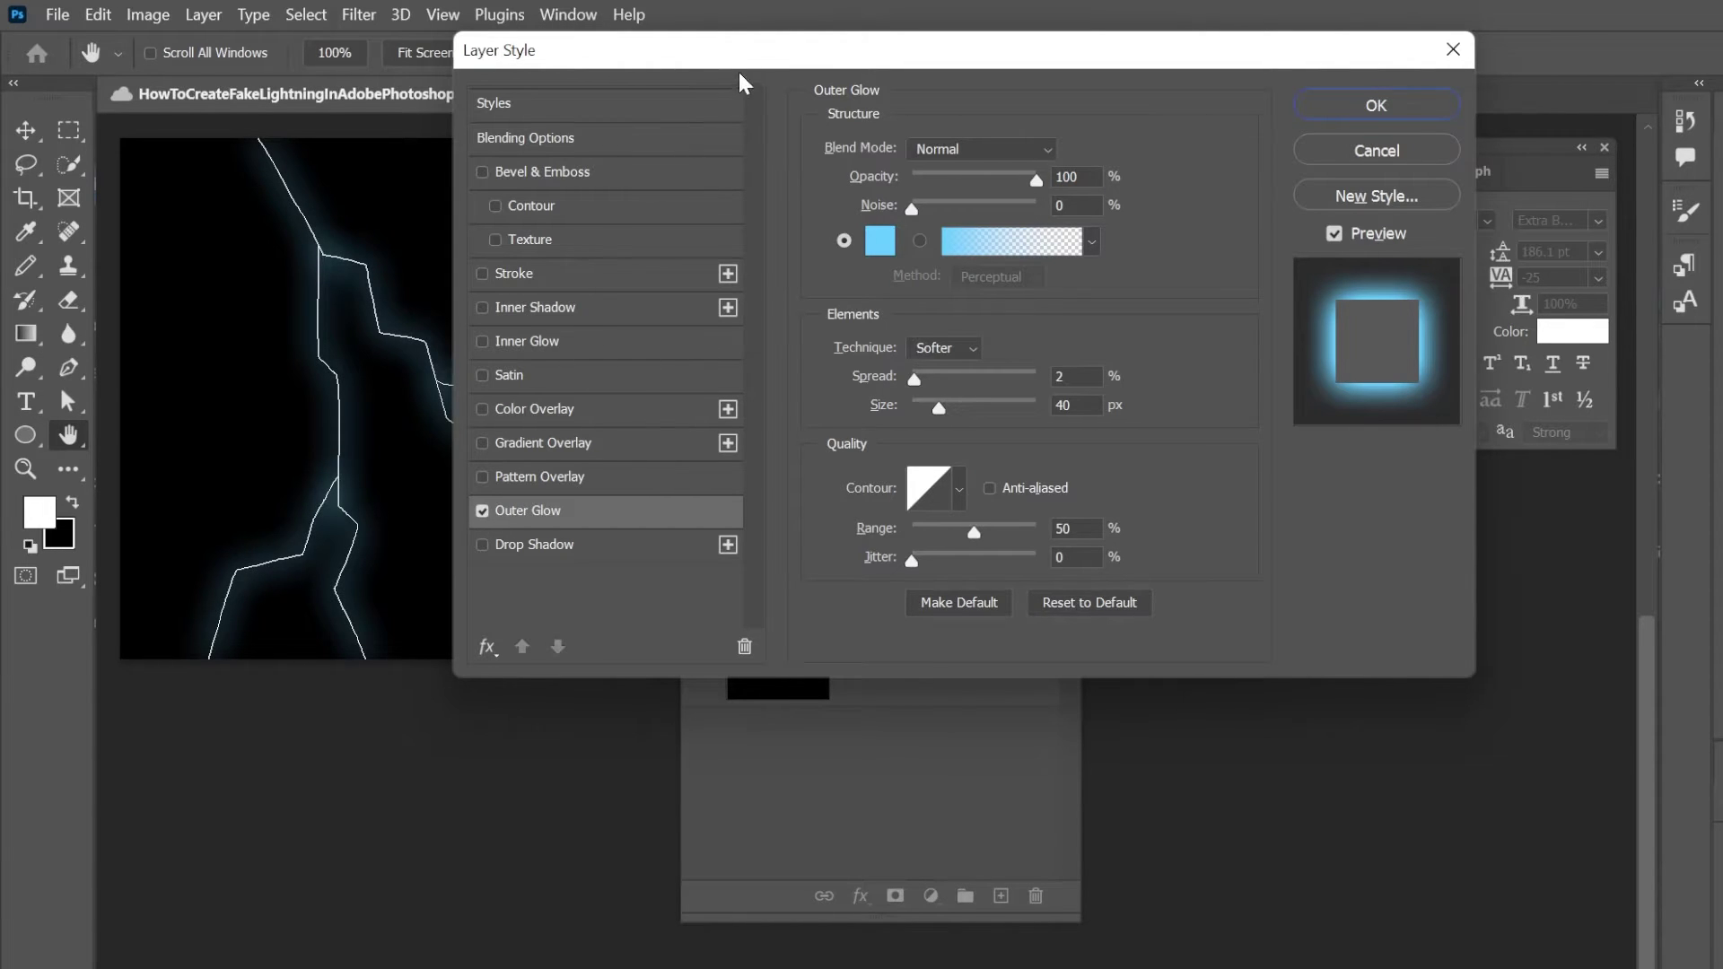
{"action": "left_click_drag", "start_coordinate": [768, 57], "coordinate": [960, 415]}
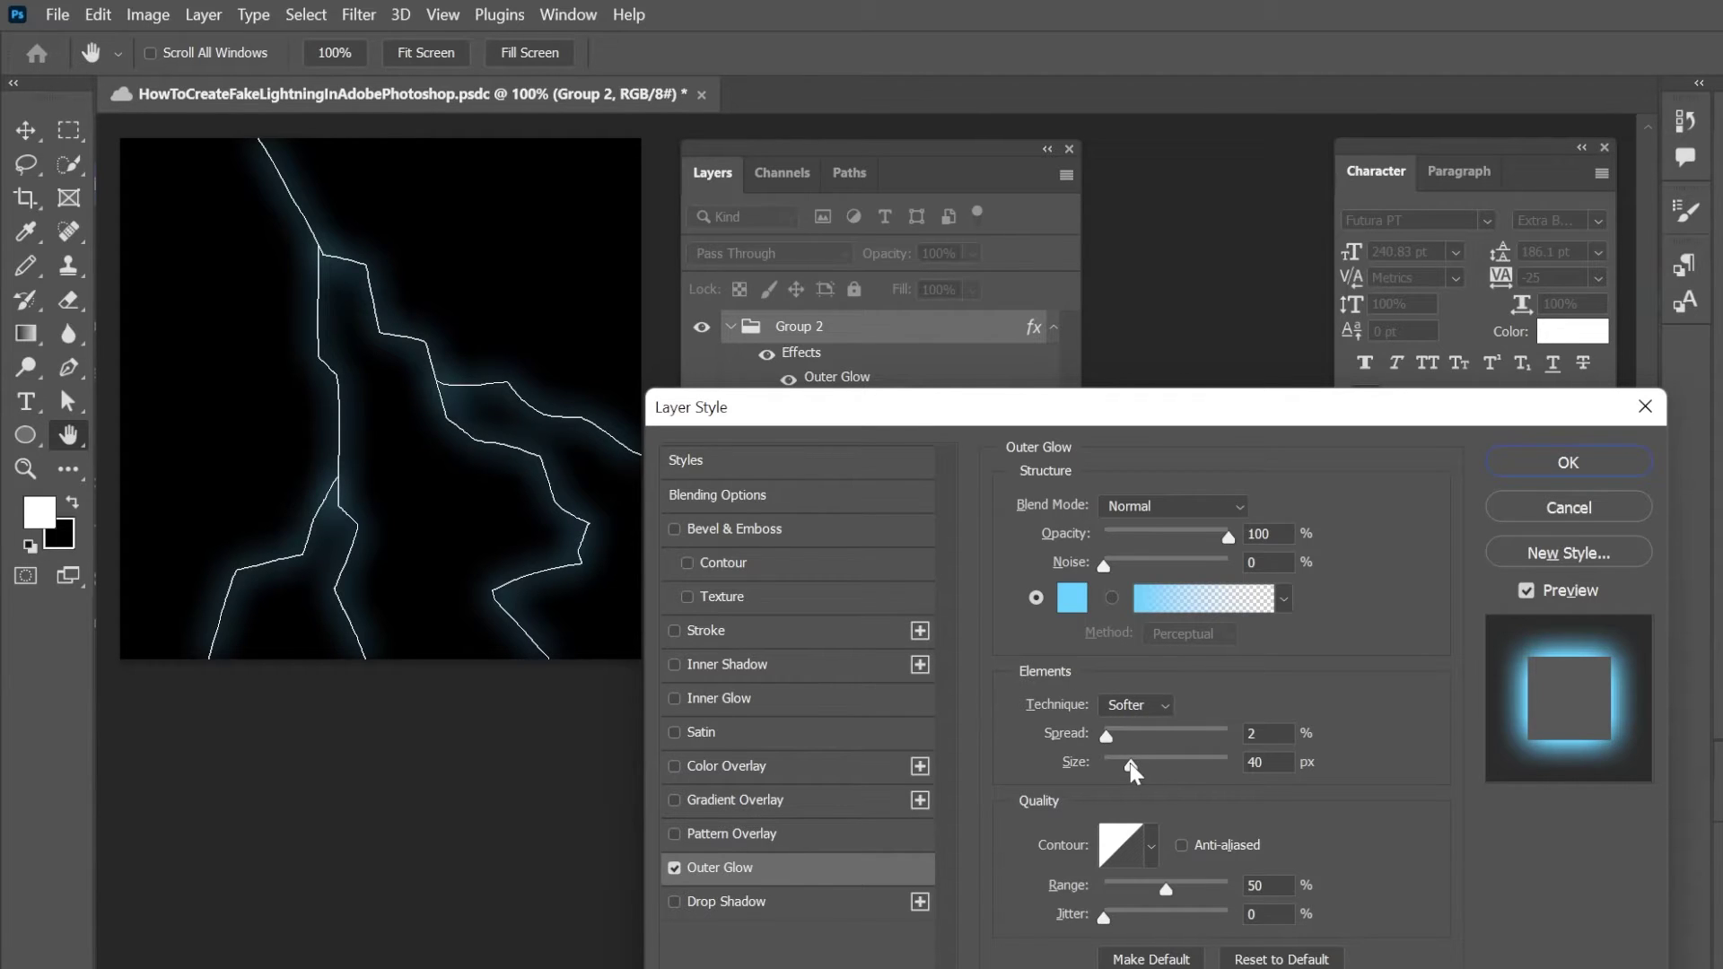
{"action": "mouse_move", "coordinate": [1129, 763]}
{"action": "left_mouse_down"}
{"action": "mouse_move", "coordinate": [1150, 766]}
{"action": "mouse_move", "coordinate": [1109, 745]}
{"action": "left_mouse_up"}
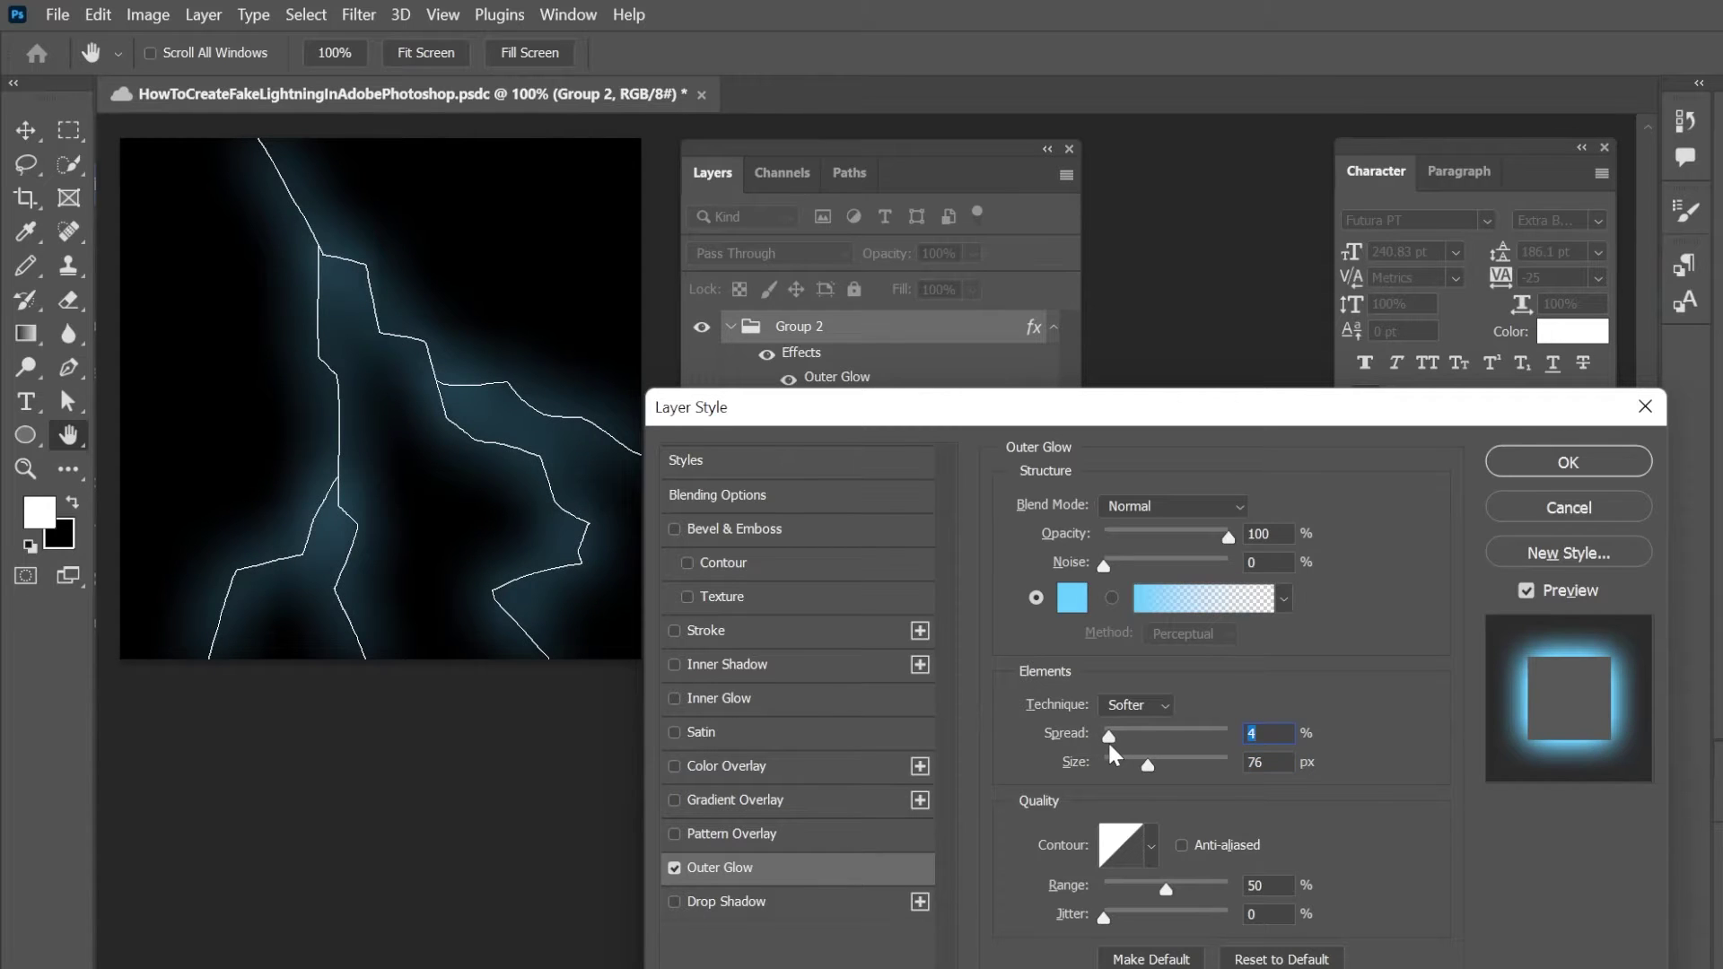
{"action": "left_click", "coordinate": [1536, 460]}
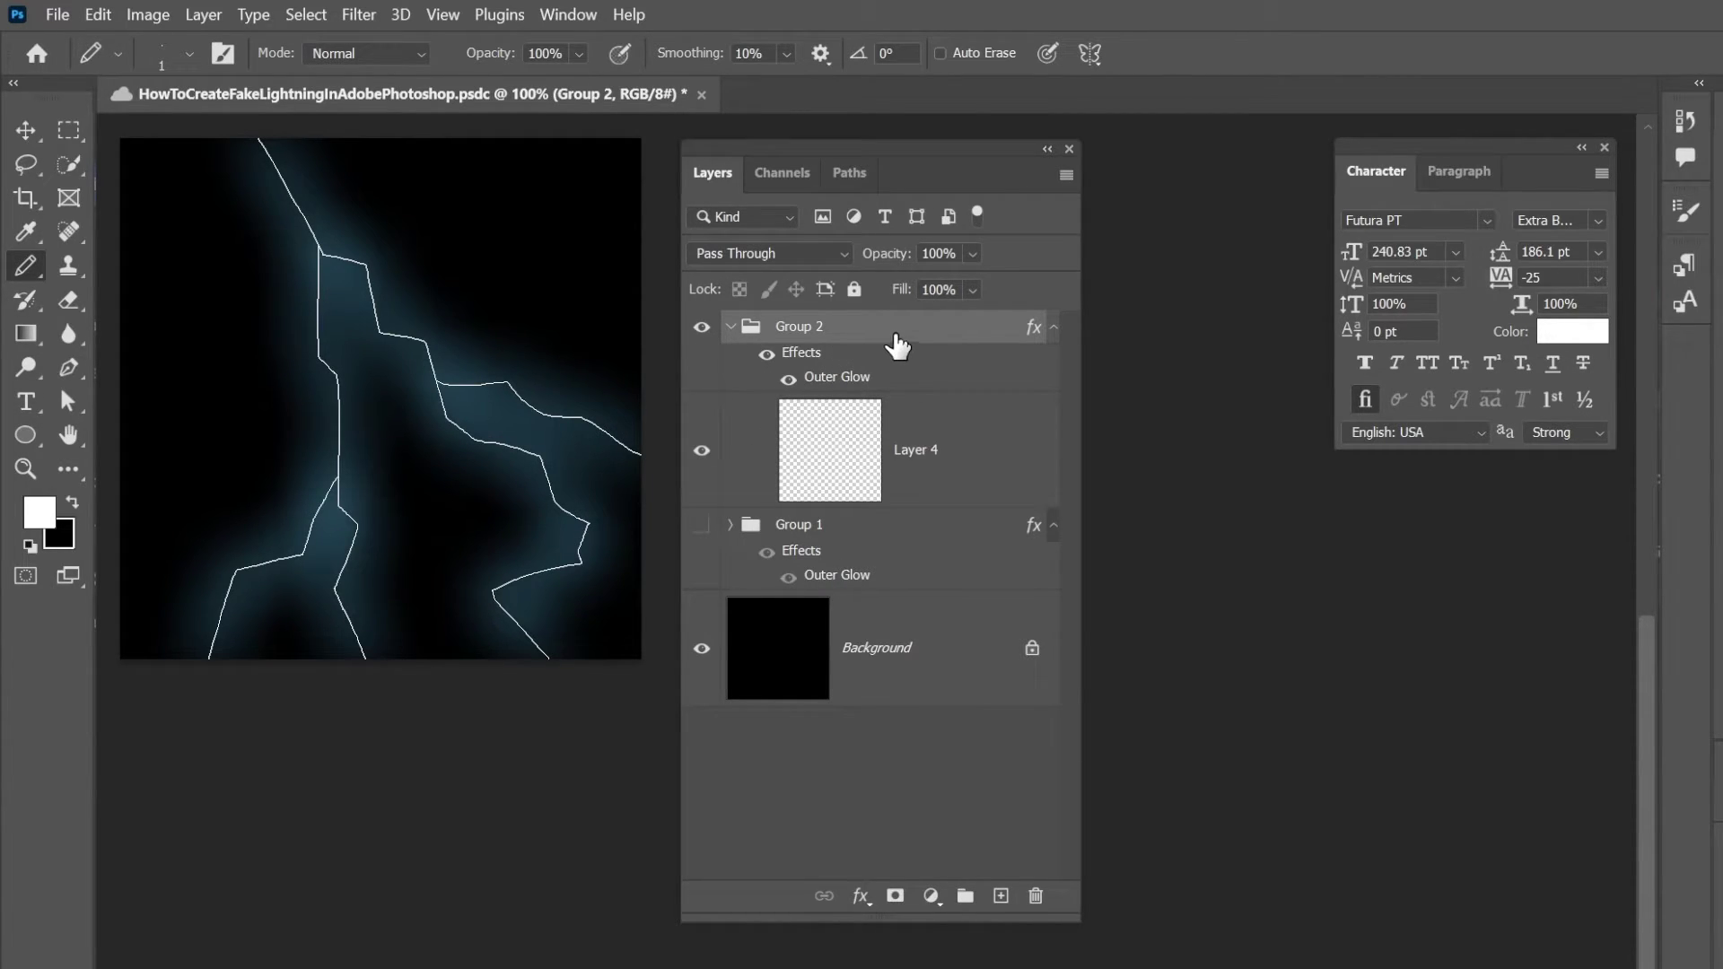
Select Layer 4 and add a new empty Layer 5 above it
{"action": "left_click", "coordinate": [932, 448]}
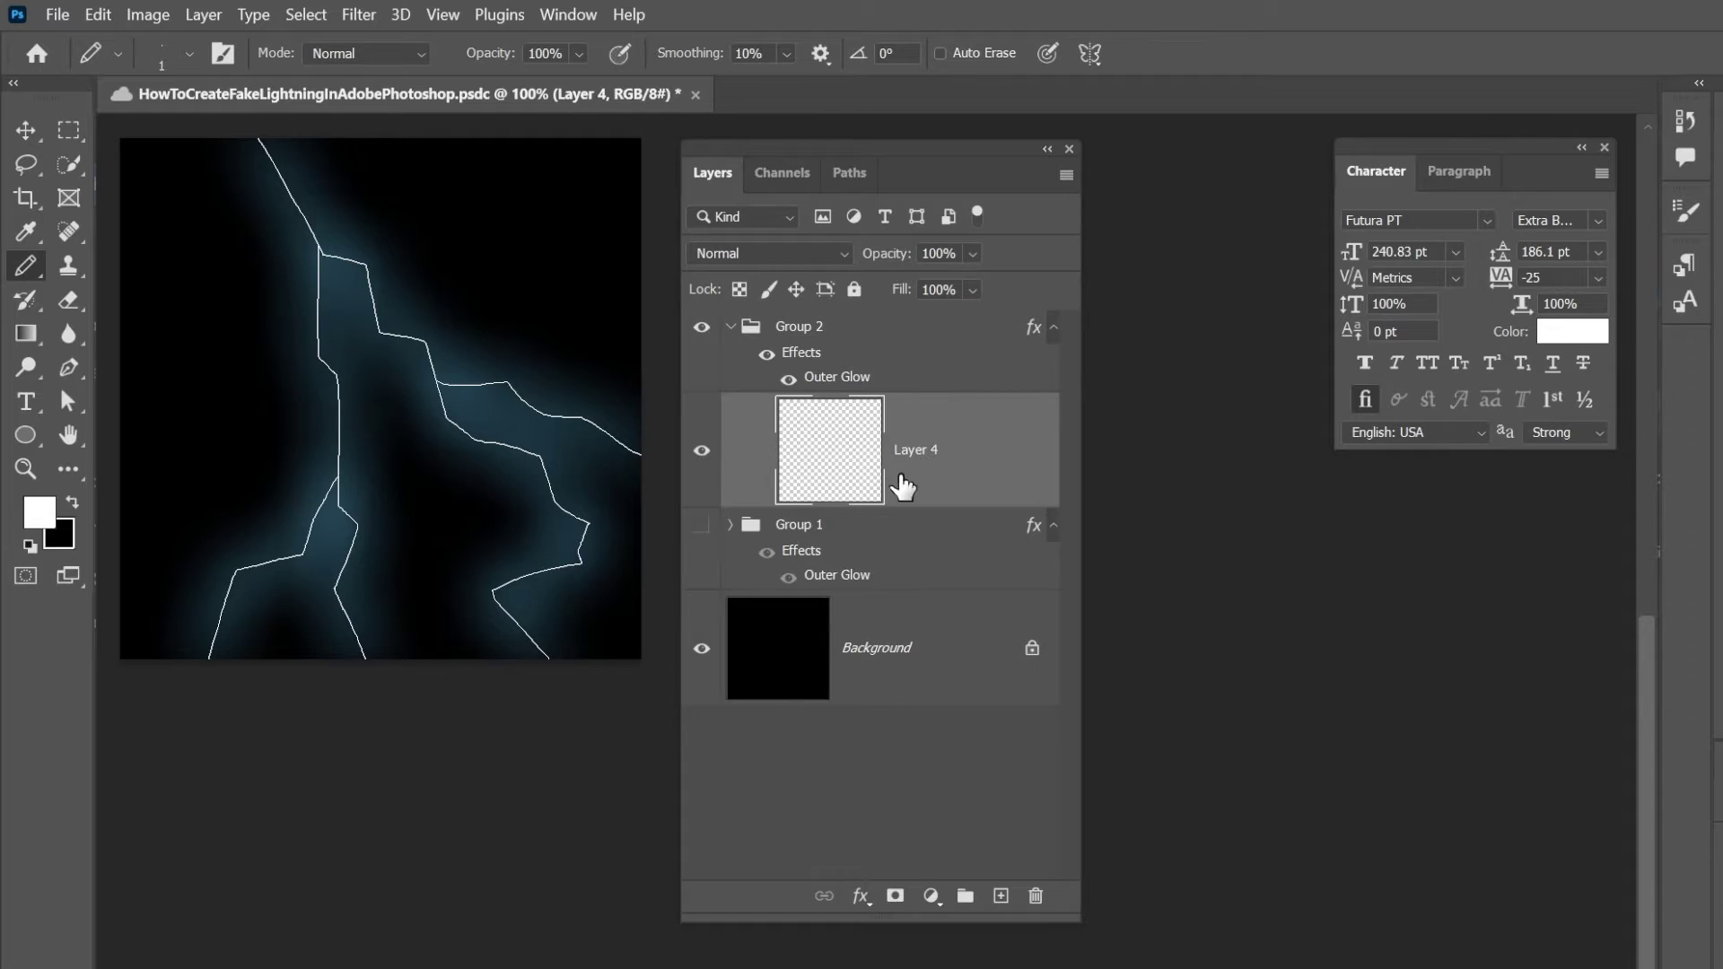
{"action": "left_click", "coordinate": [999, 897]}
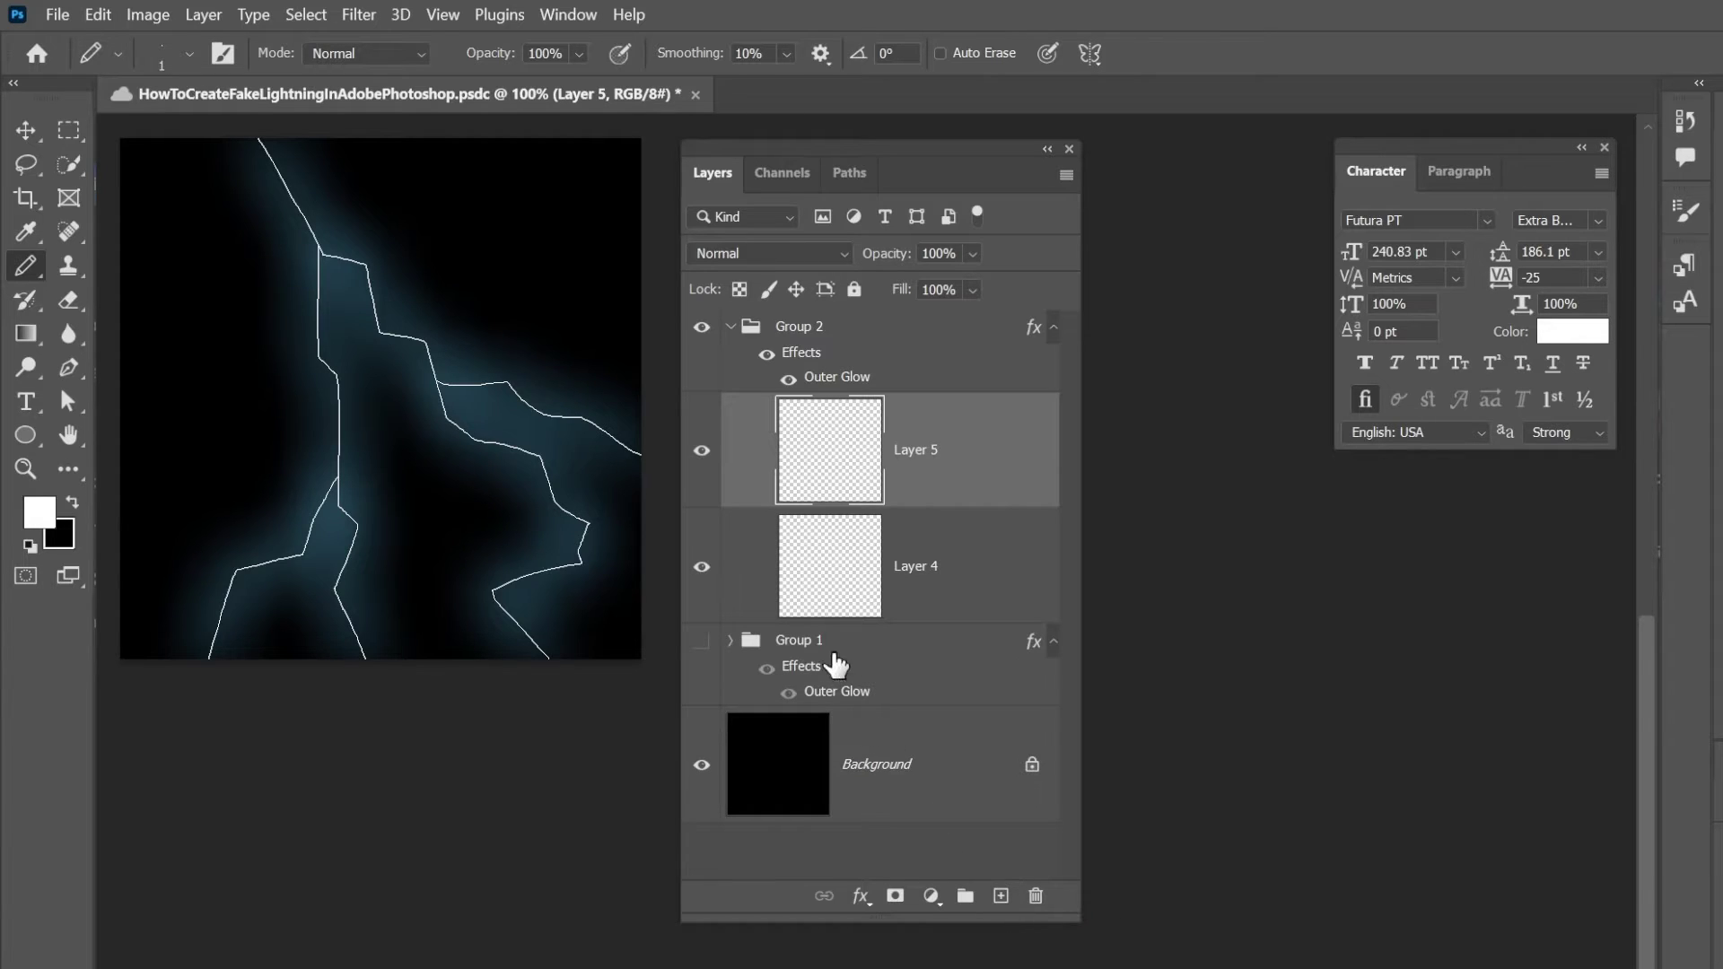
Hide Layer 4 and draw a second jagged bolt with three branches on Layer 5
{"action": "left_click", "coordinate": [702, 568]}
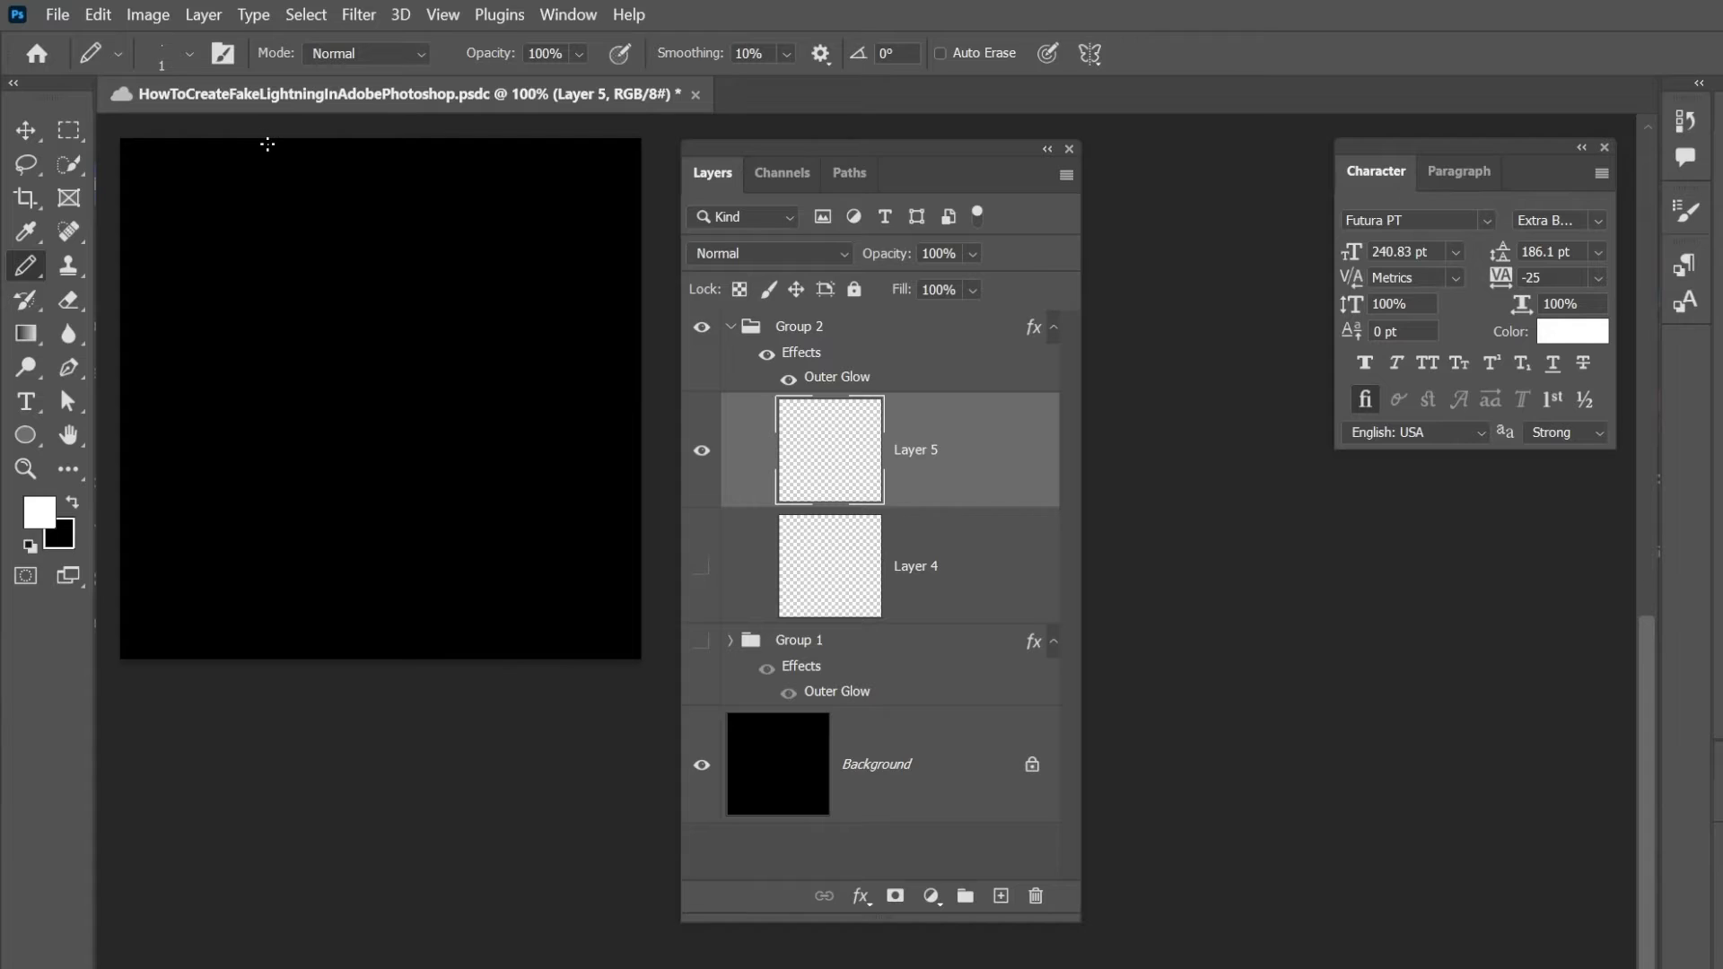
{"action": "mouse_move", "coordinate": [252, 128]}
{"action": "left_mouse_down"}
{"action": "mouse_move", "coordinate": [320, 272]}
{"action": "mouse_move", "coordinate": [385, 282]}
{"action": "mouse_move", "coordinate": [415, 345]}
{"action": "mouse_move", "coordinate": [494, 372]}
{"action": "mouse_move", "coordinate": [501, 440]}
{"action": "mouse_move", "coordinate": [544, 494]}
{"action": "mouse_move", "coordinate": [505, 539]}
{"action": "mouse_move", "coordinate": [556, 570]}
{"action": "mouse_move", "coordinate": [563, 632]}
{"action": "mouse_move", "coordinate": [525, 664]}
{"action": "left_mouse_up"}
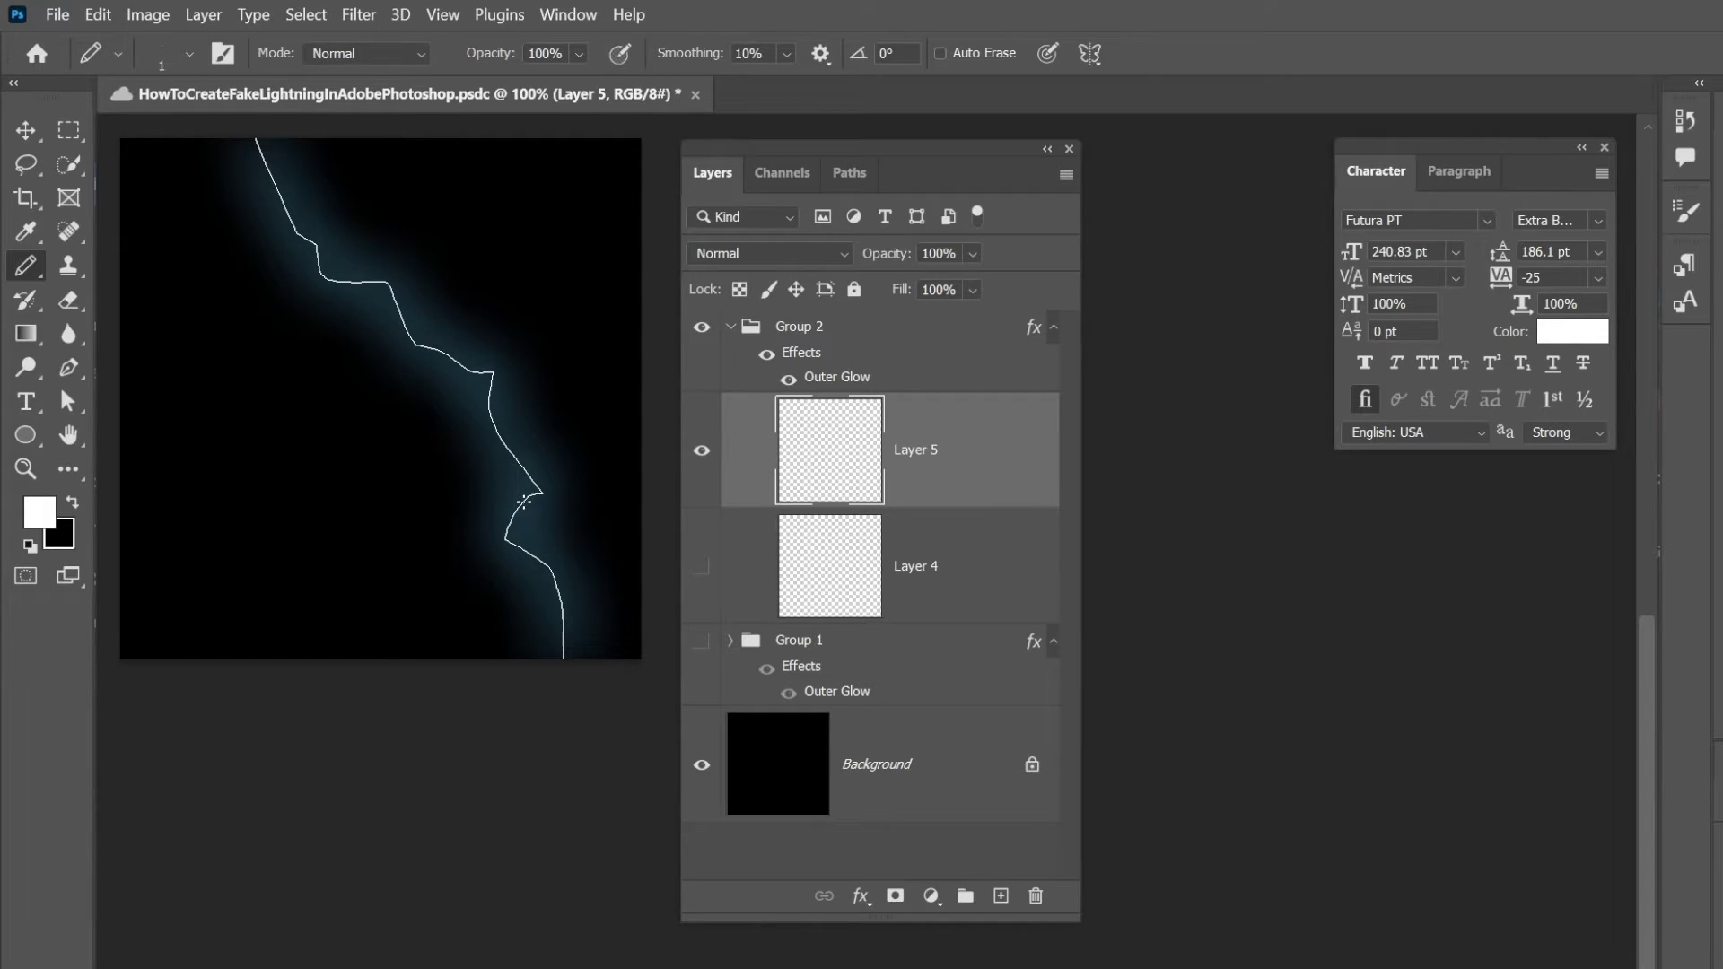
{"action": "left_click_drag", "start_coordinate": [524, 502], "coordinate": [643, 568]}
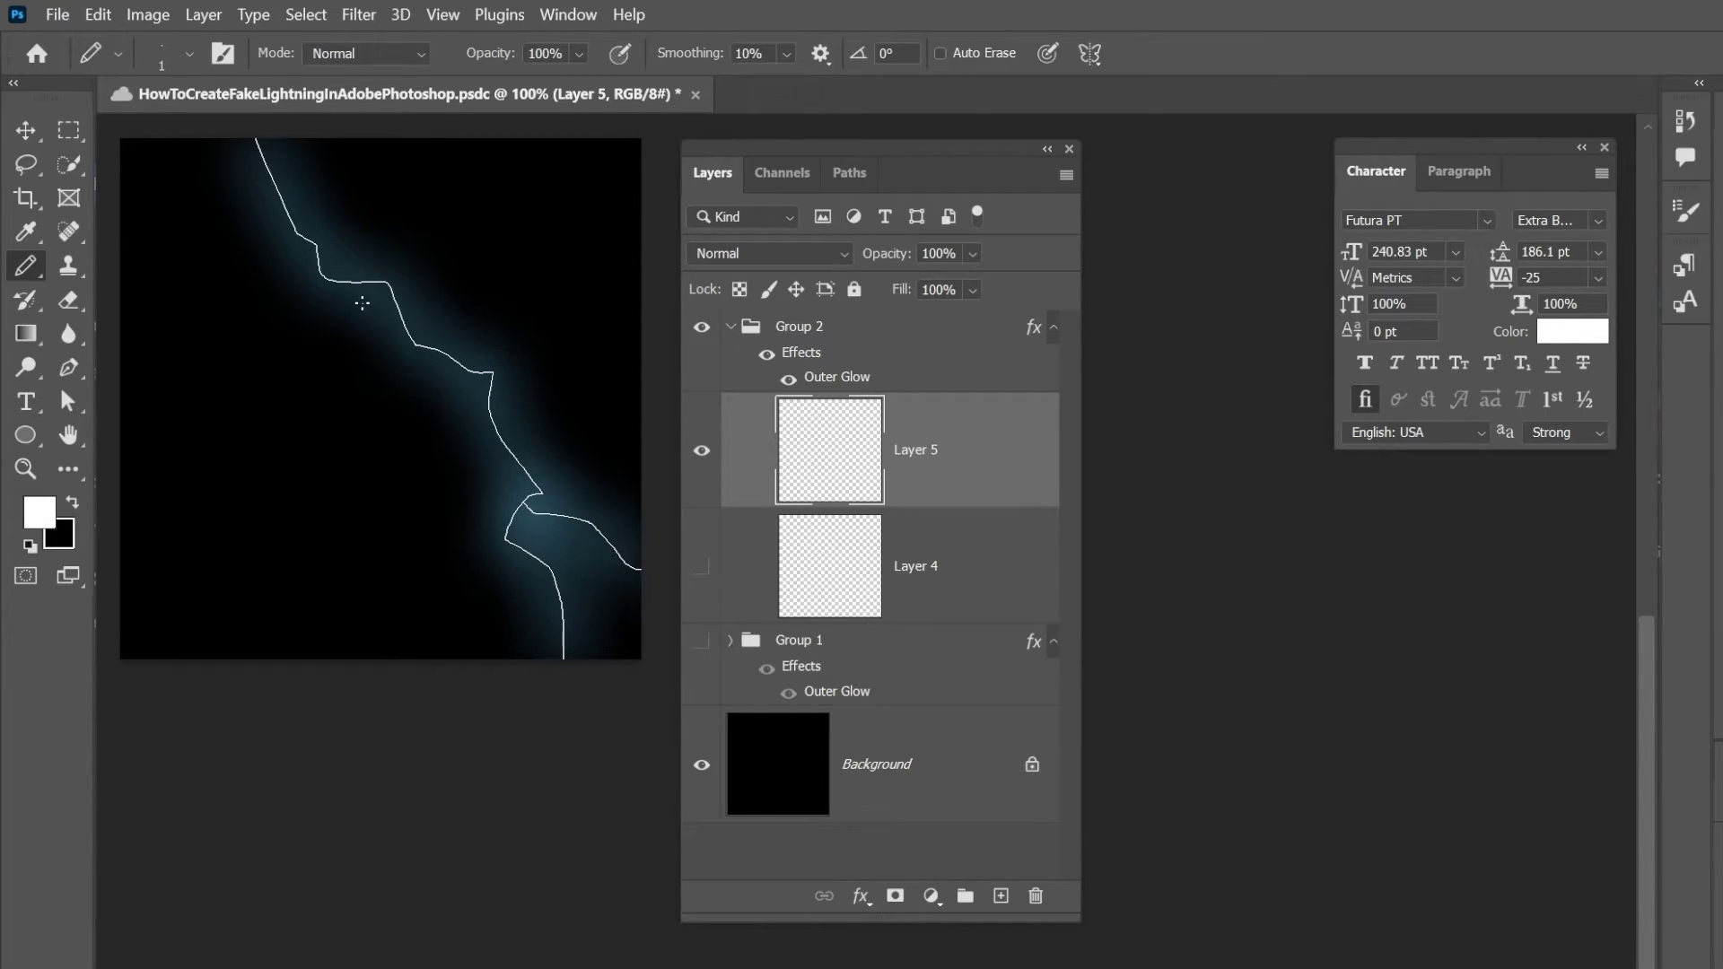
{"action": "mouse_move", "coordinate": [371, 319]}
{"action": "left_mouse_down"}
{"action": "mouse_move", "coordinate": [365, 534]}
{"action": "mouse_move", "coordinate": [404, 674]}
{"action": "left_mouse_up"}
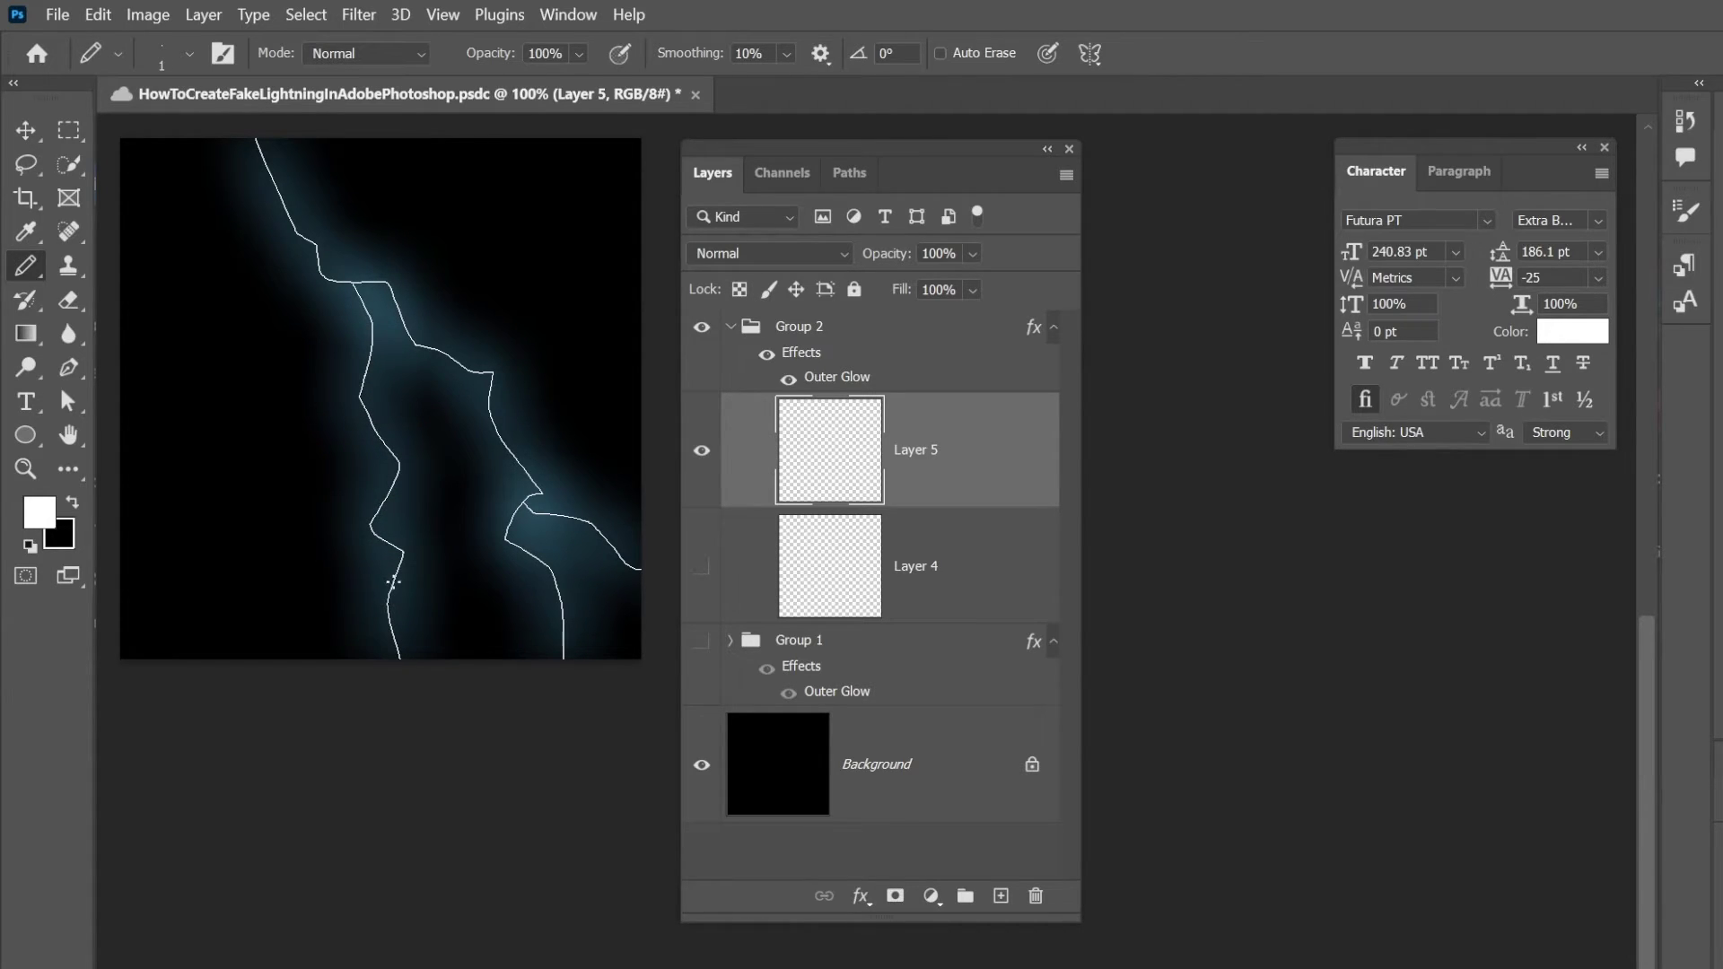
{"action": "mouse_move", "coordinate": [395, 581]}
{"action": "left_mouse_down"}
{"action": "mouse_move", "coordinate": [430, 611]}
{"action": "mouse_move", "coordinate": [442, 677]}
{"action": "left_mouse_up"}
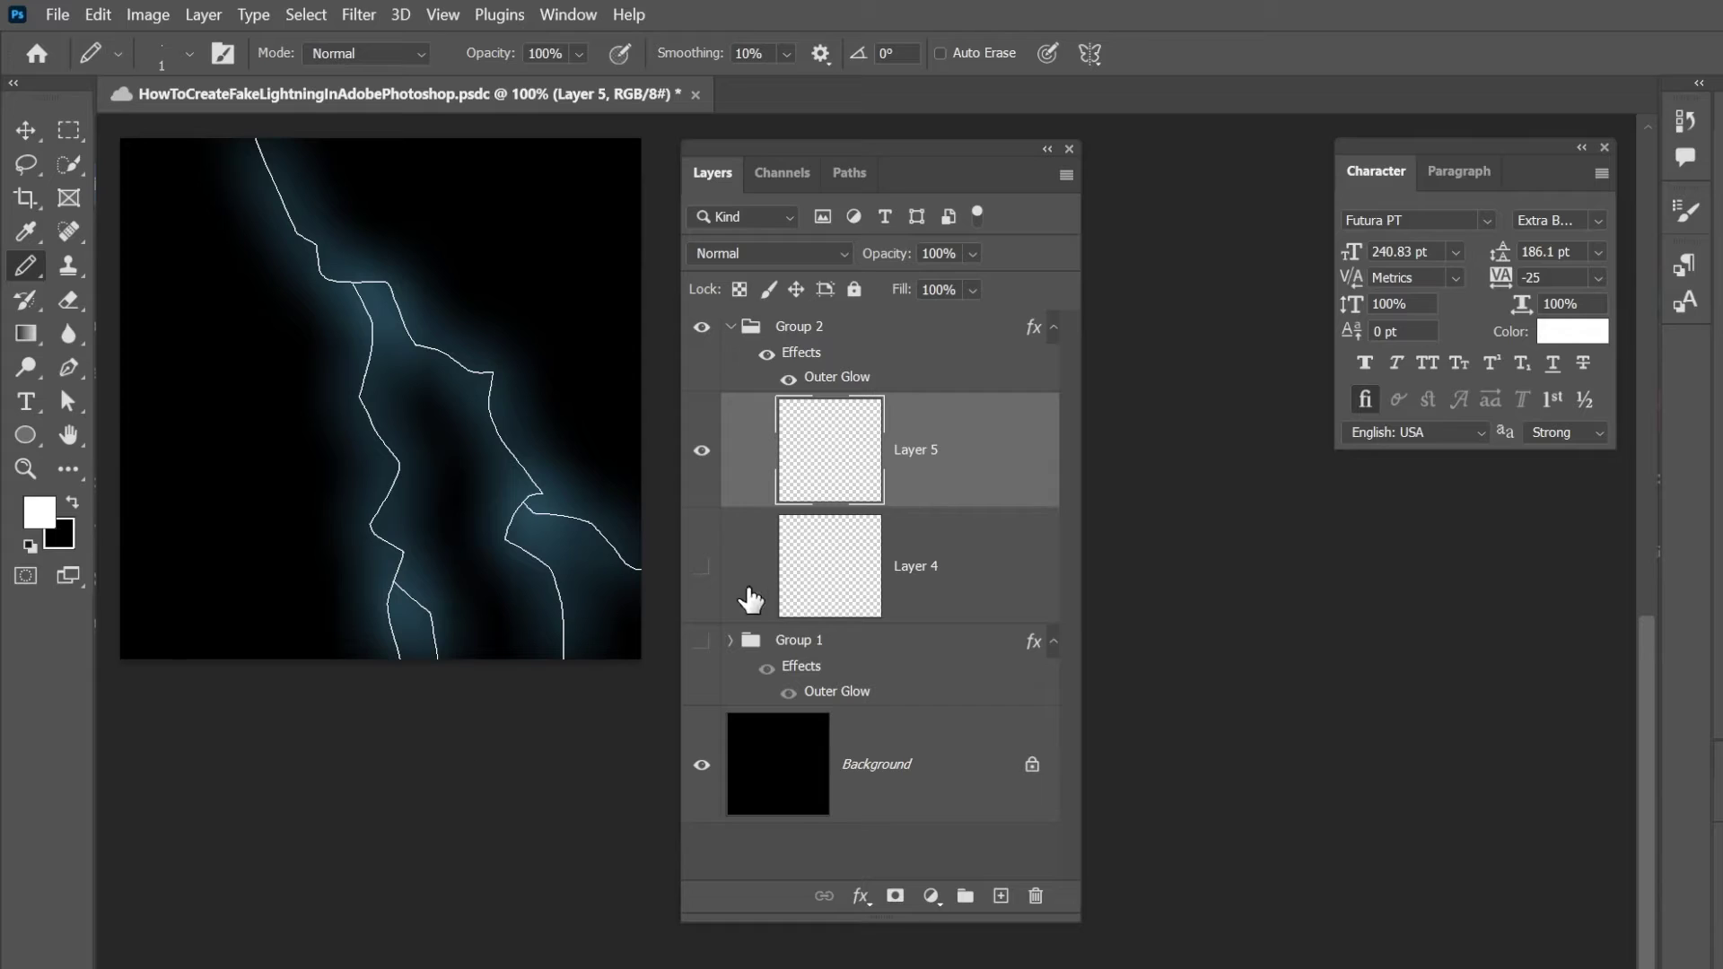
Compare the two bolts, ending with Layer 4 visible and Layer 5 hidden
{"action": "left_click", "coordinate": [701, 450]}
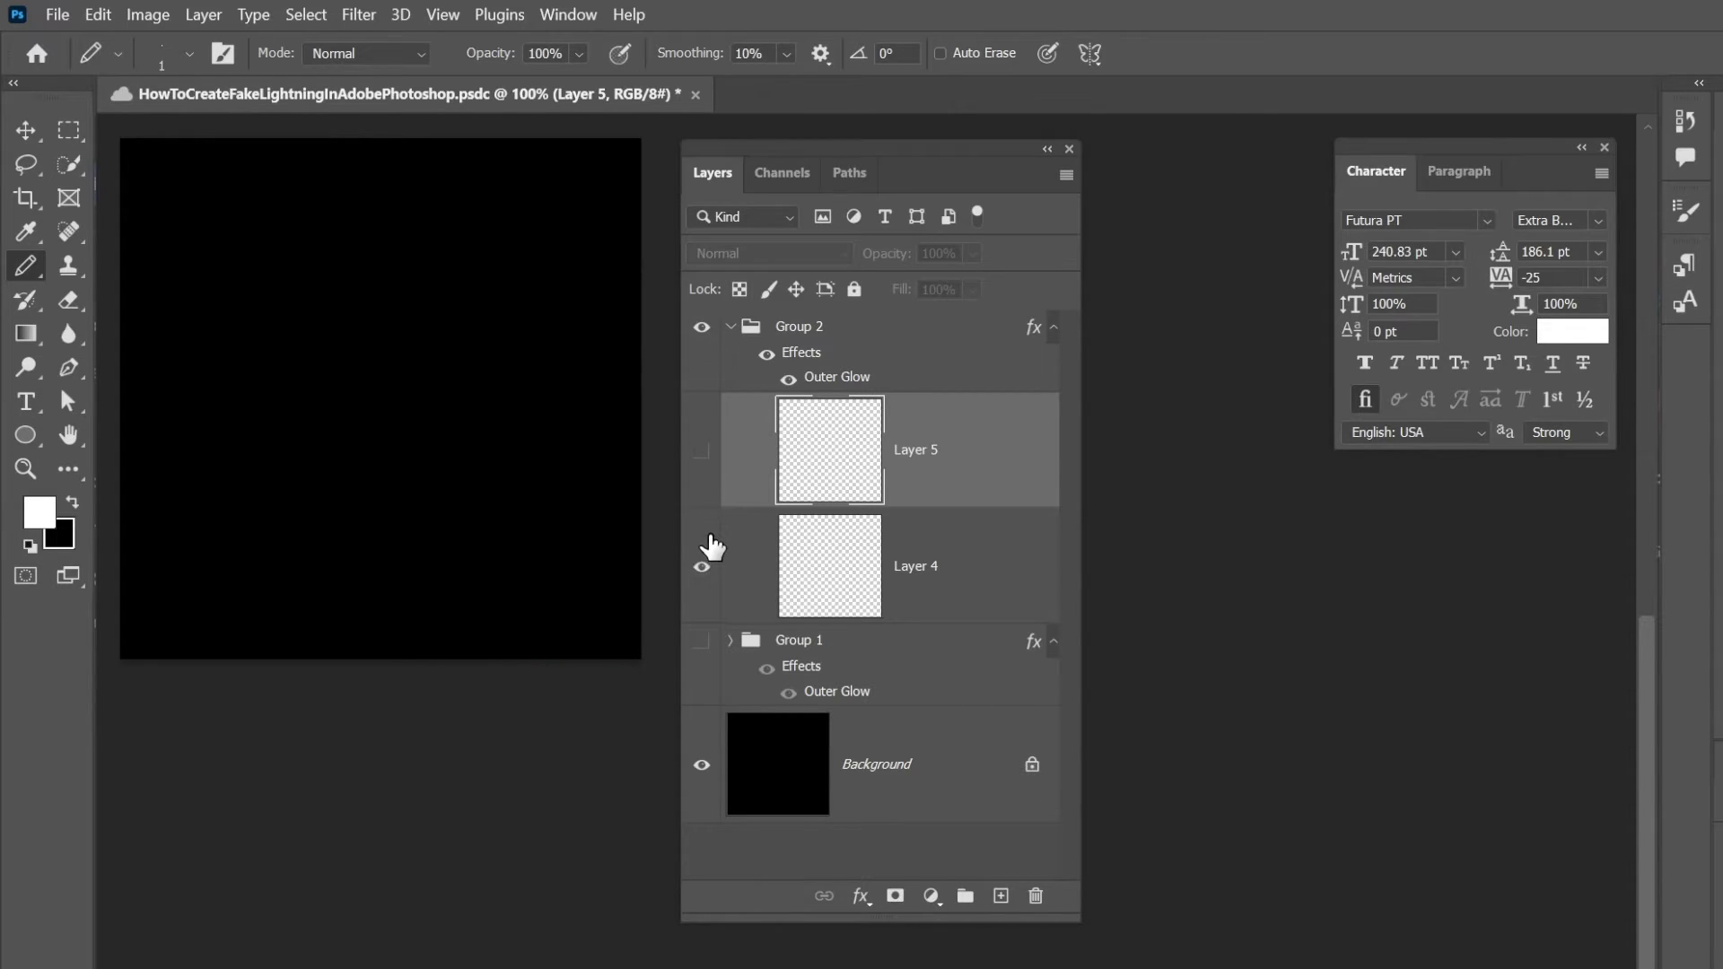
{"action": "left_click", "coordinate": [702, 563]}
{"action": "left_click", "coordinate": [702, 451]}
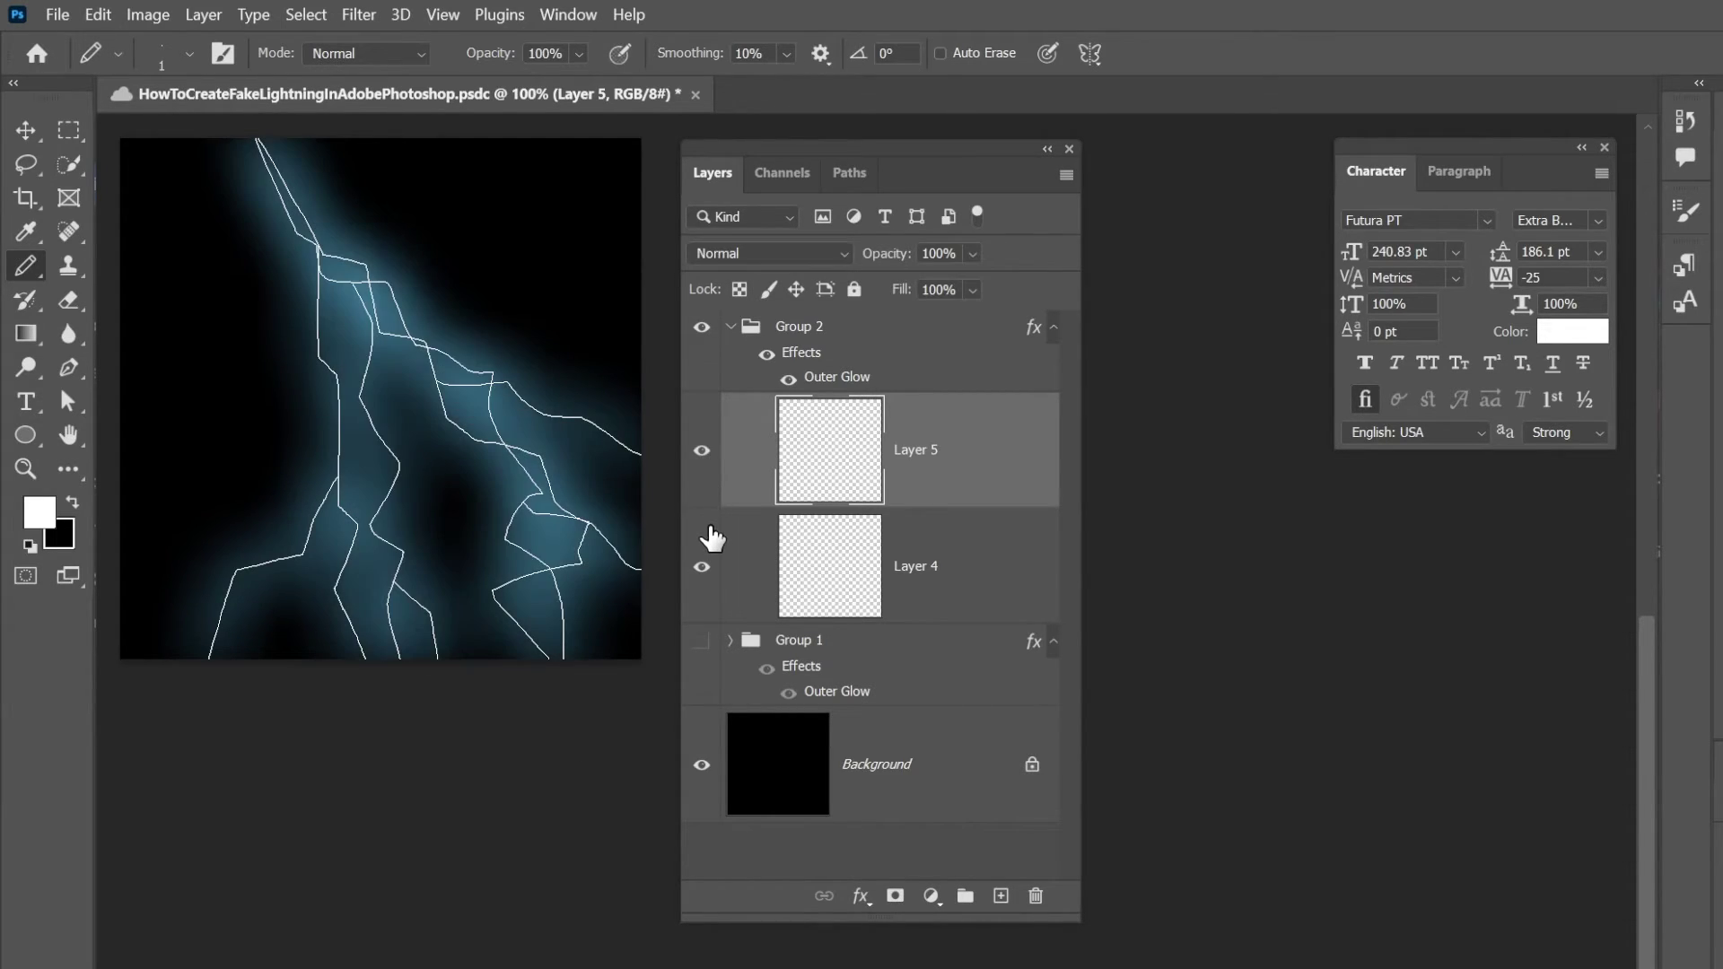
{"action": "left_click", "coordinate": [702, 563]}
{"action": "left_click", "coordinate": [702, 565]}
{"action": "left_click", "coordinate": [701, 451]}
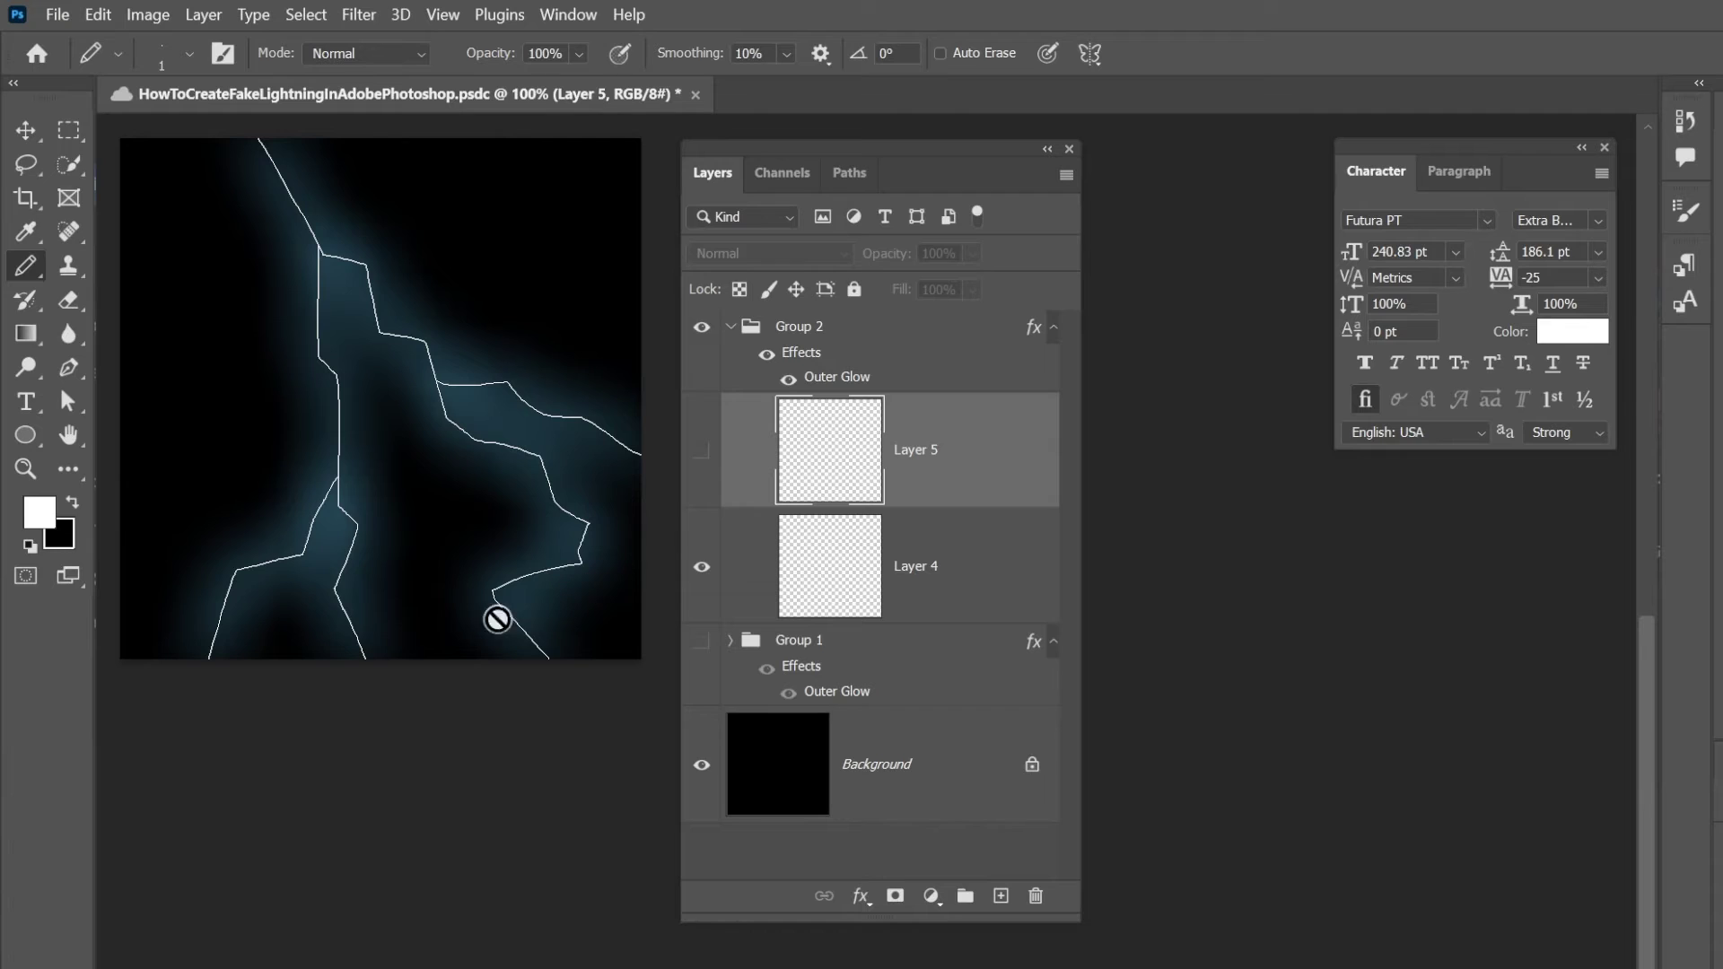
Add Layer 6 above Background, fill it white, and apply Filter > Render > Clouds
{"action": "left_click", "coordinate": [884, 780]}
{"action": "left_click", "coordinate": [1002, 897]}
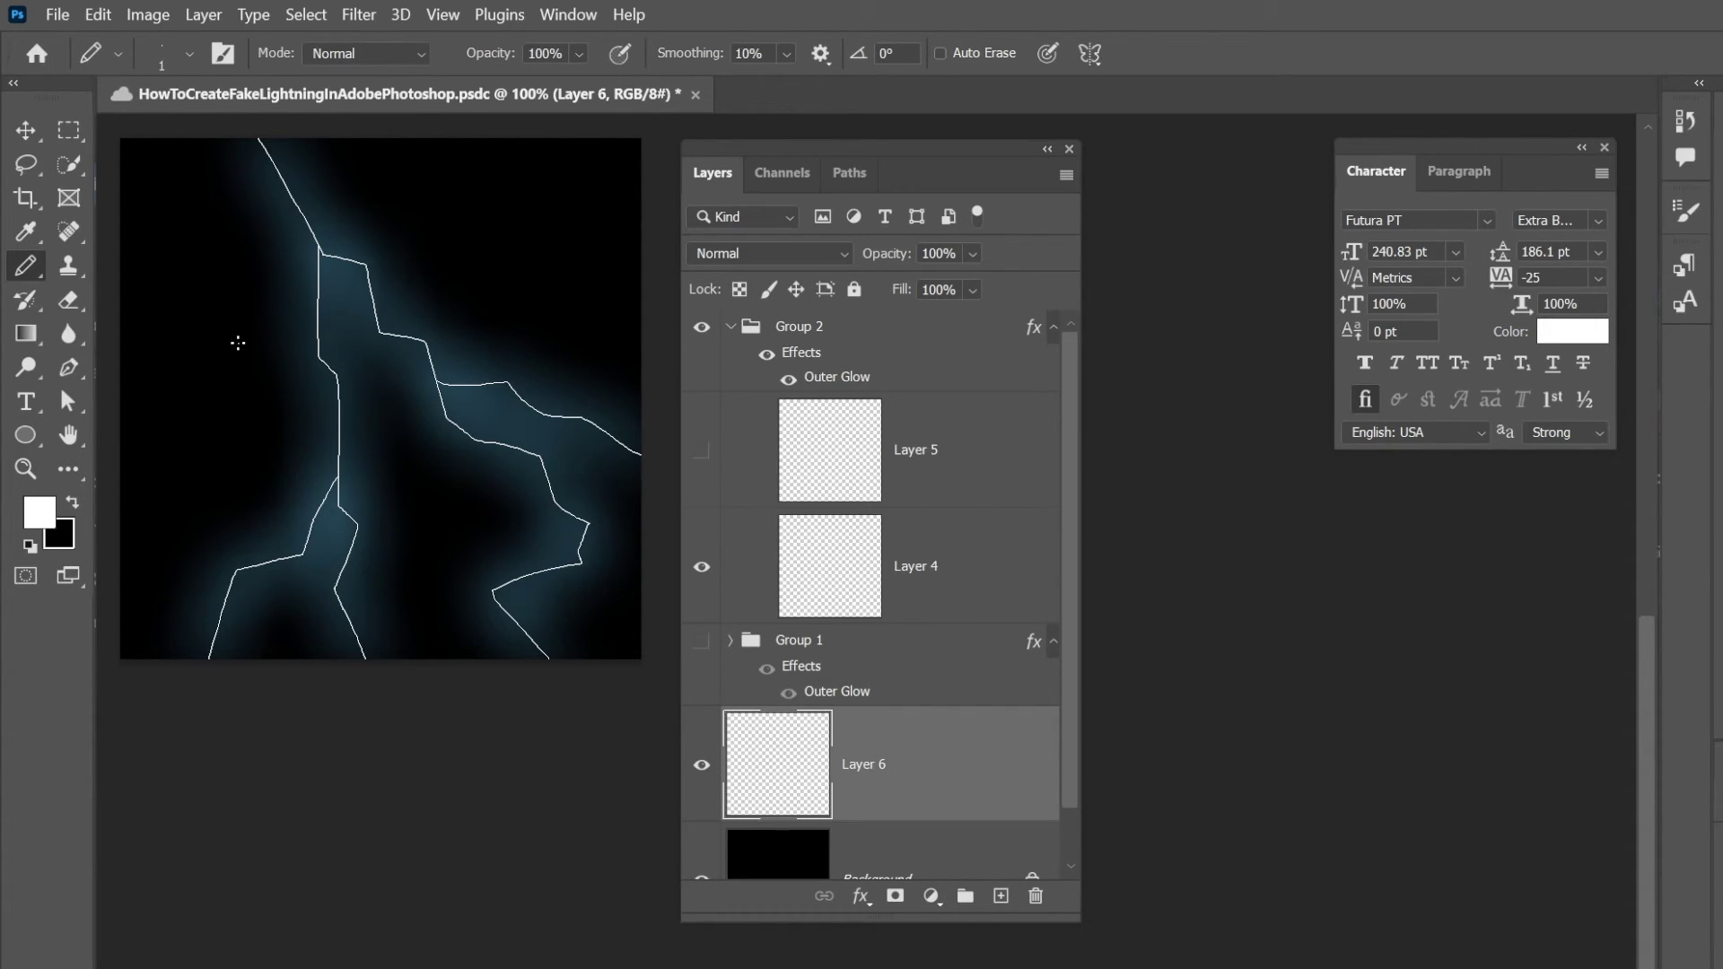
{"action": "key", "text": "alt+BackSpace"}
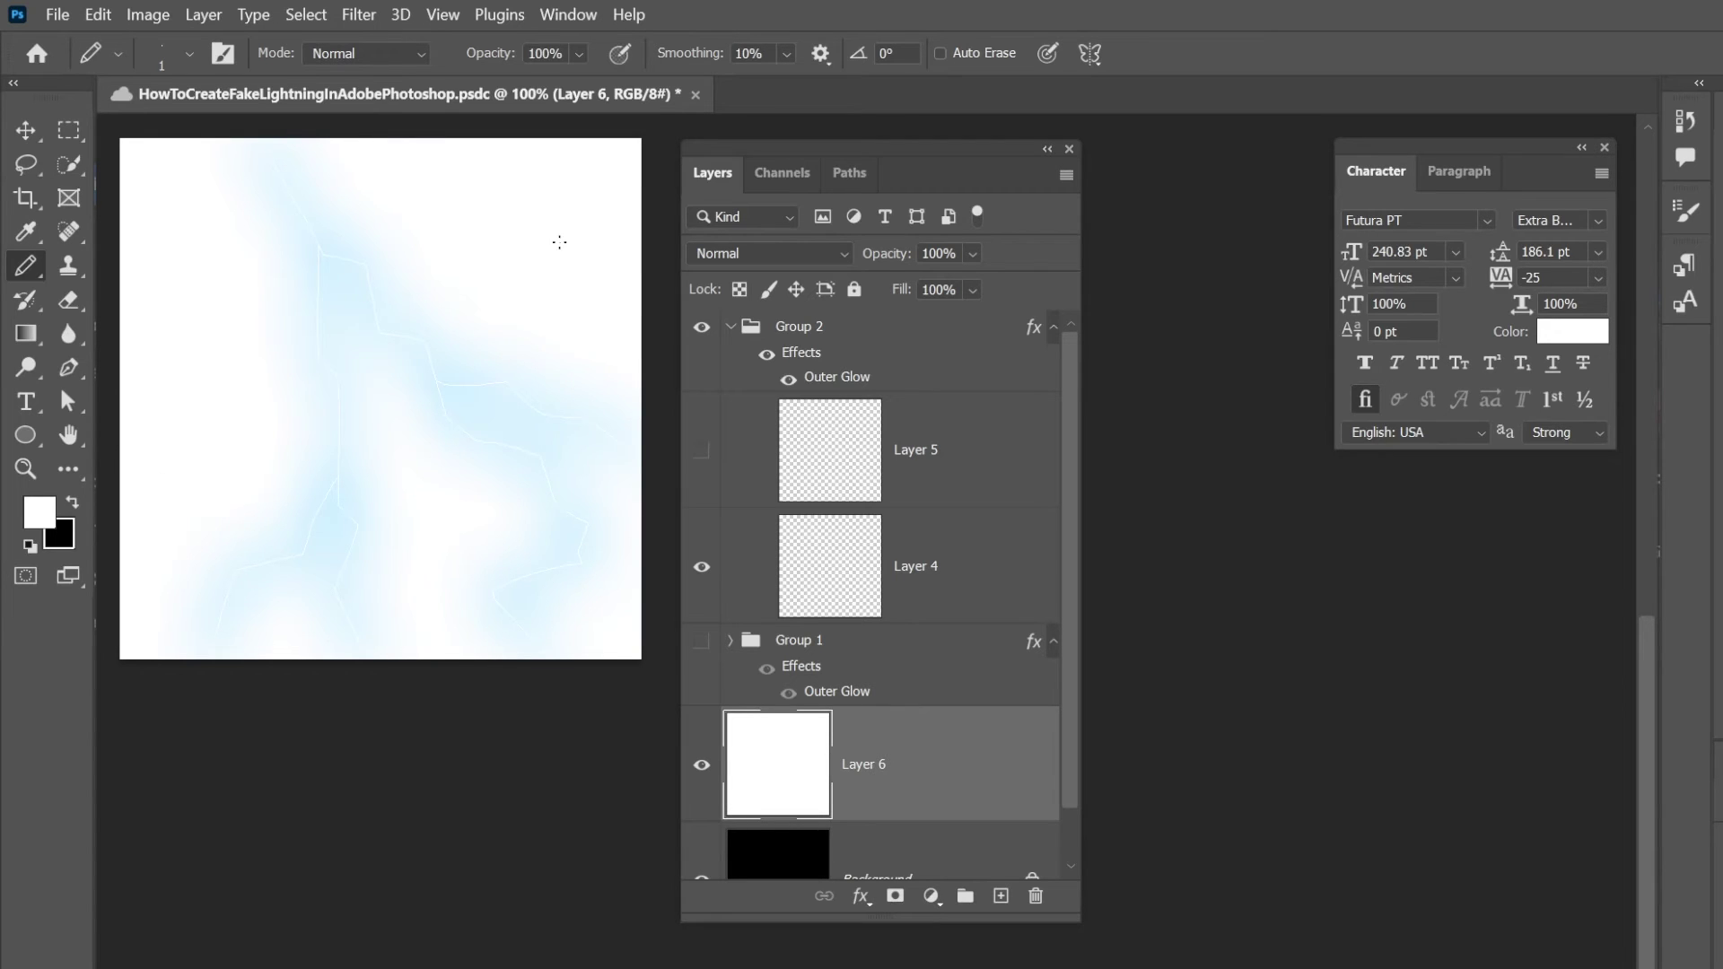
{"action": "left_click", "coordinate": [359, 14]}
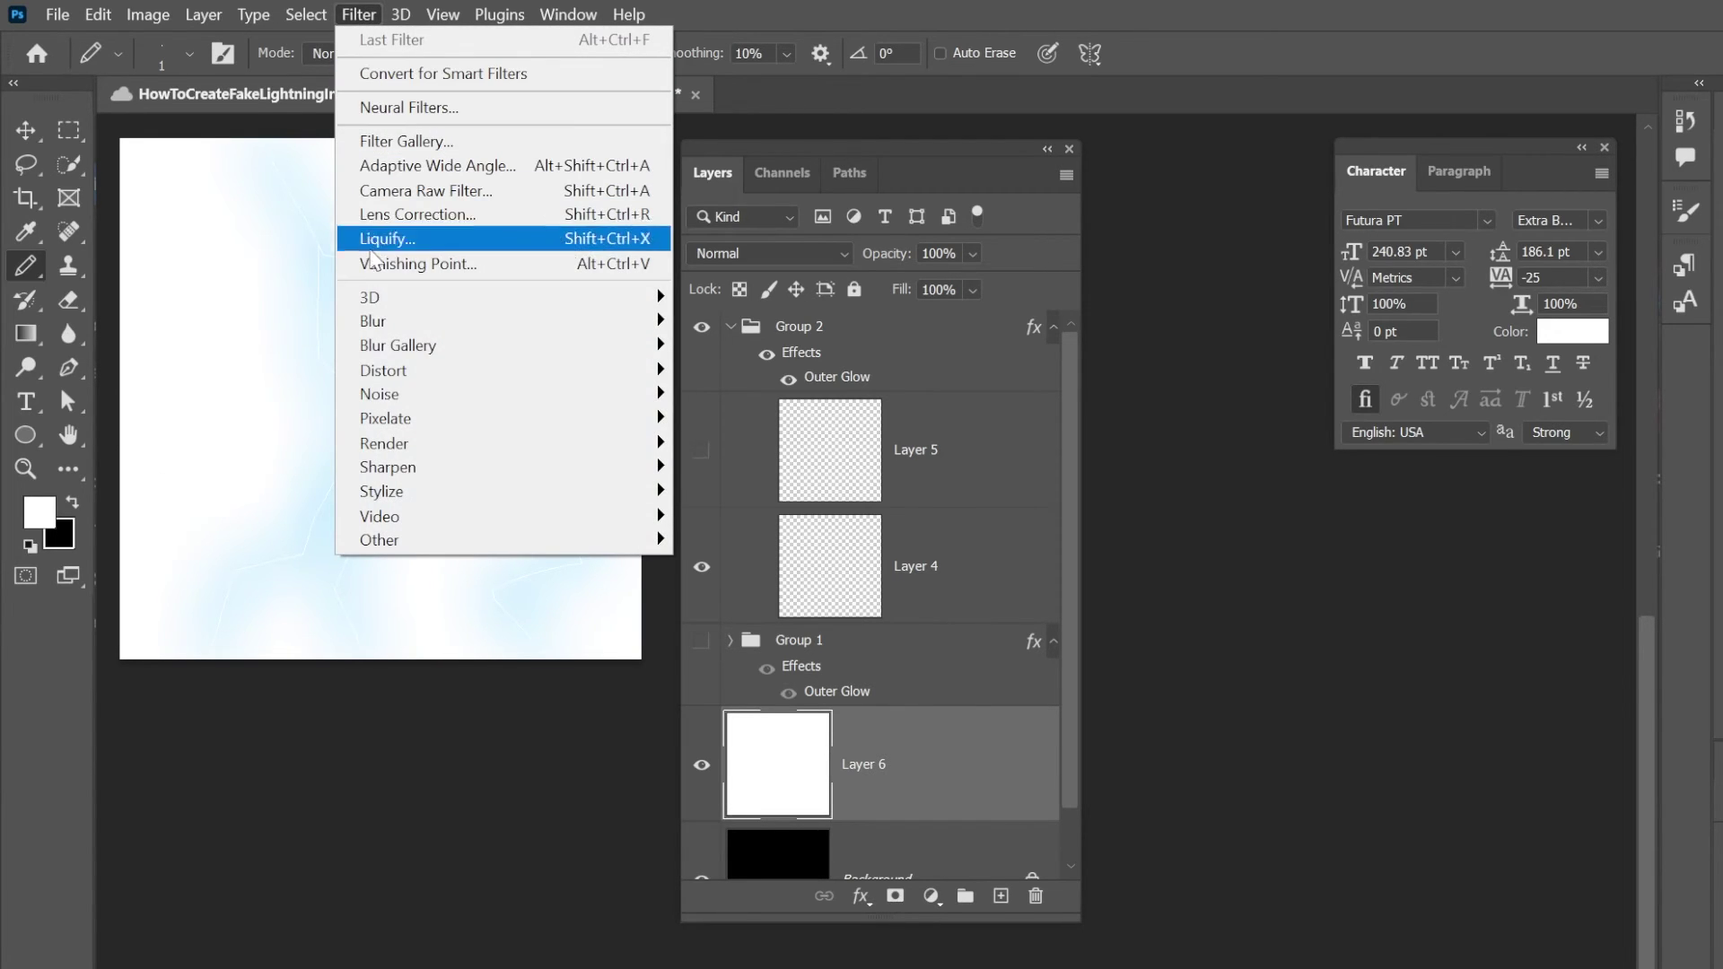
{"action": "mouse_move", "coordinate": [529, 444]}
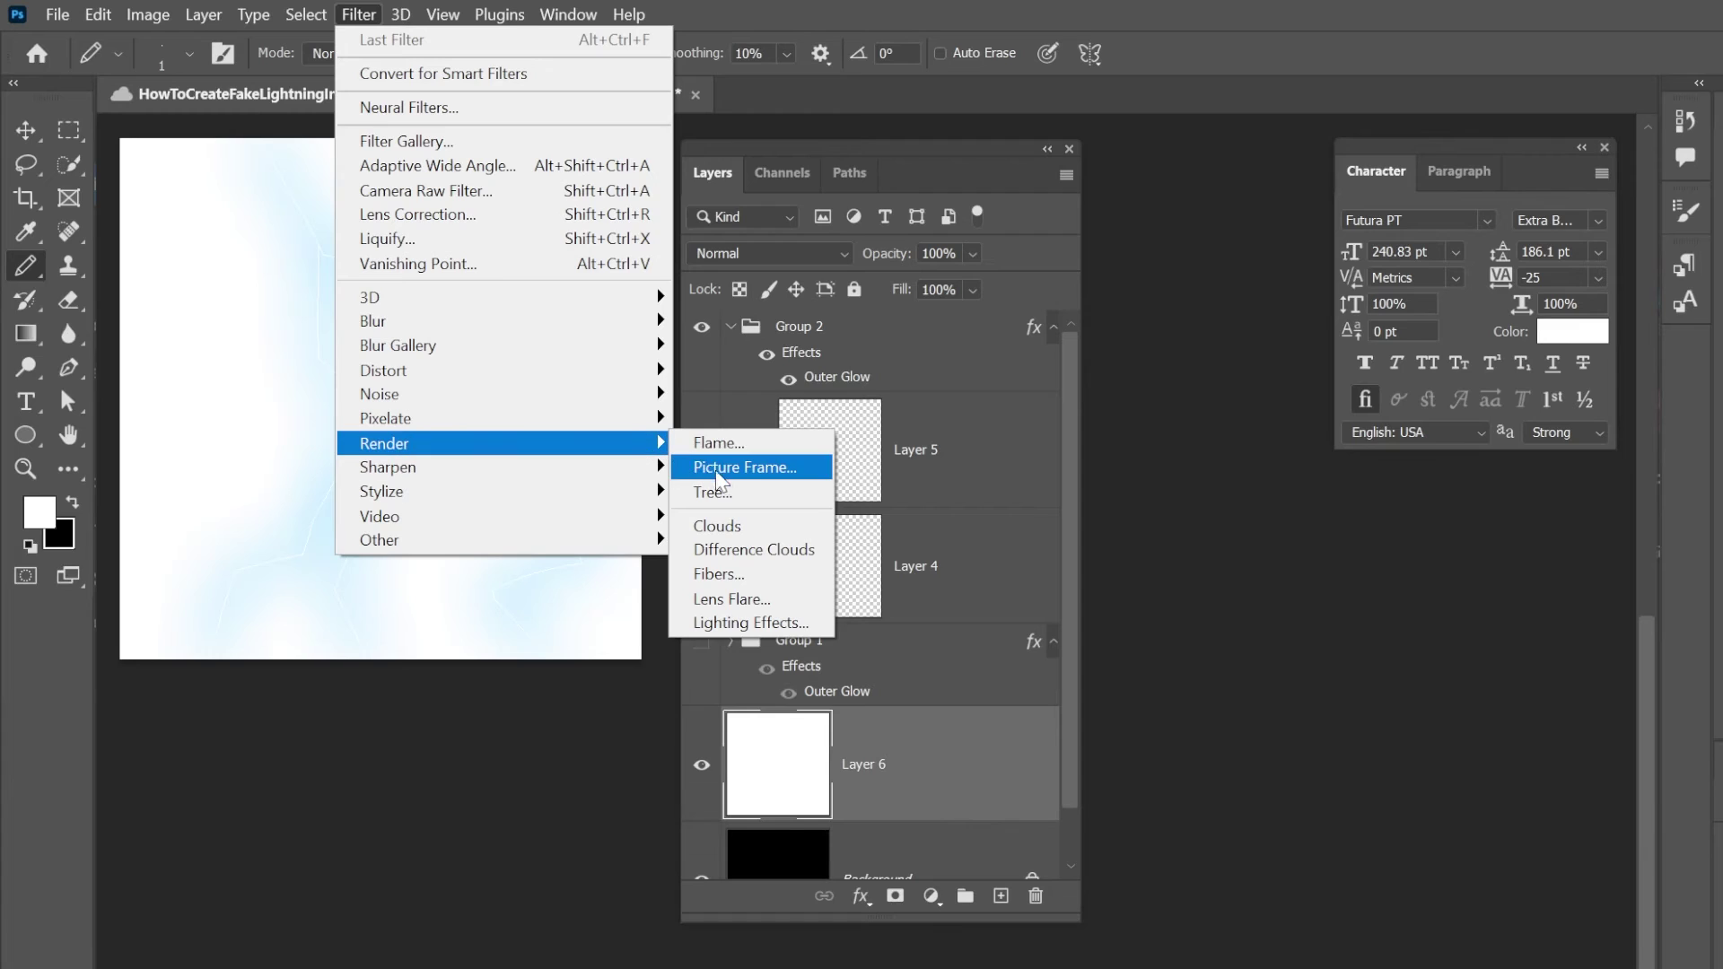
{"action": "left_click", "coordinate": [775, 529]}
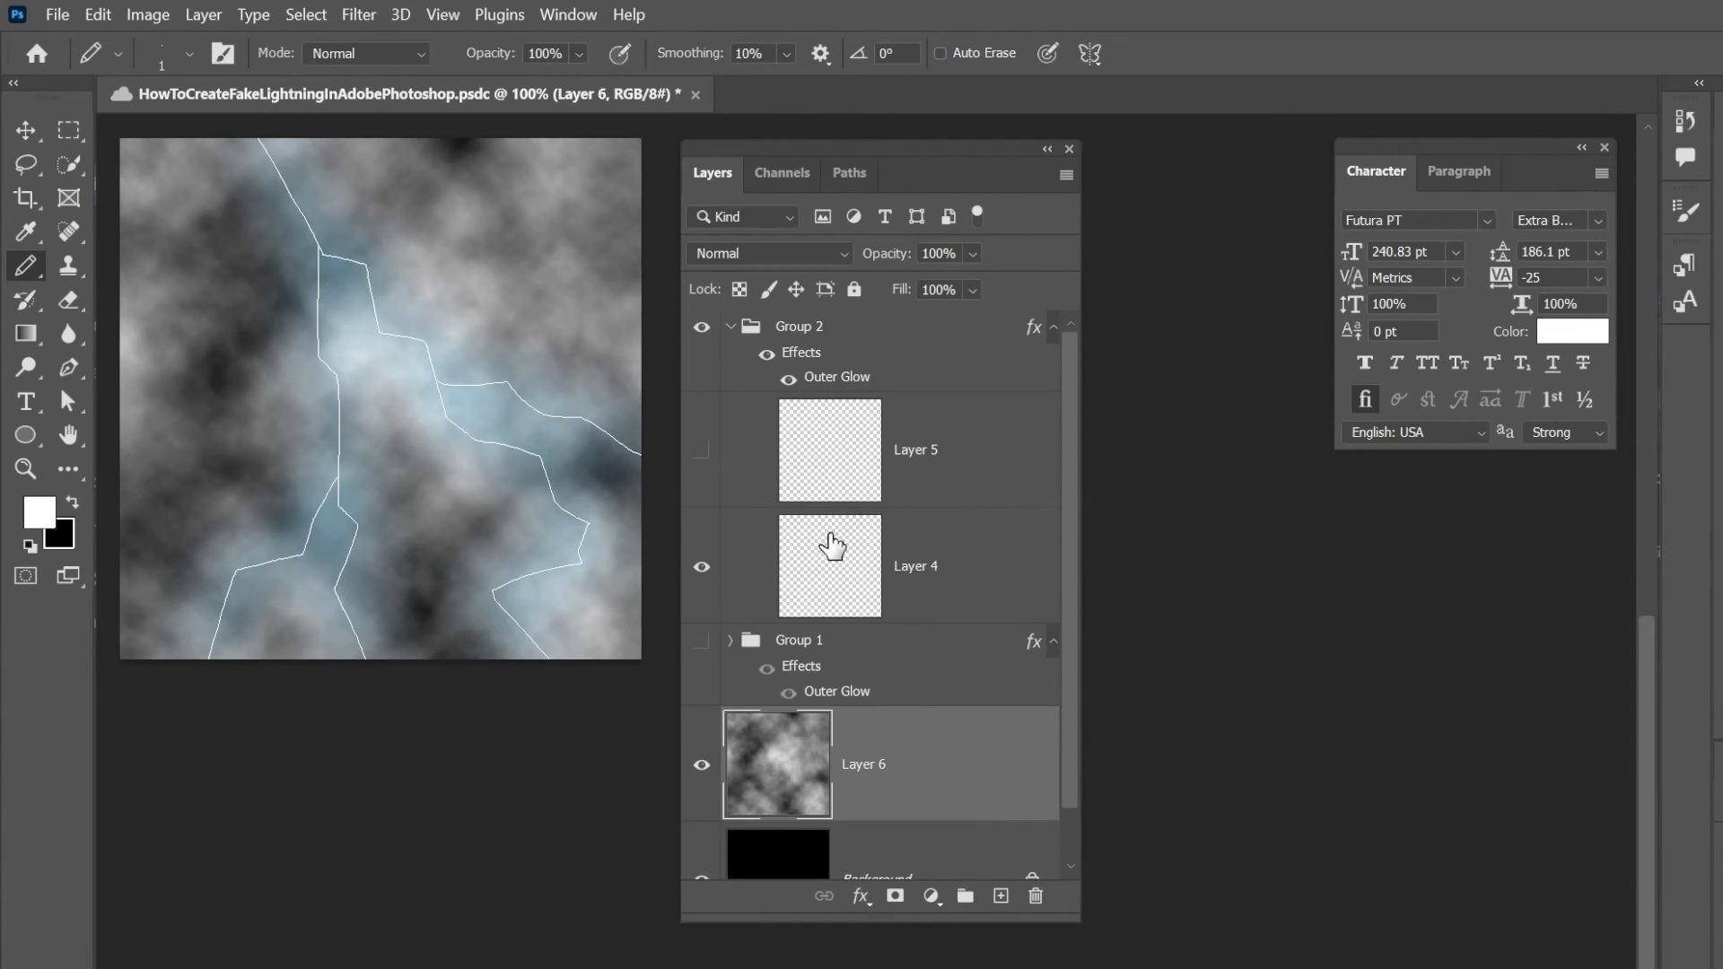
Lower Layer 6's Fill to 17% so the clouds become a dark haze
{"action": "left_click_drag", "start_coordinate": [909, 302], "coordinate": [797, 310]}
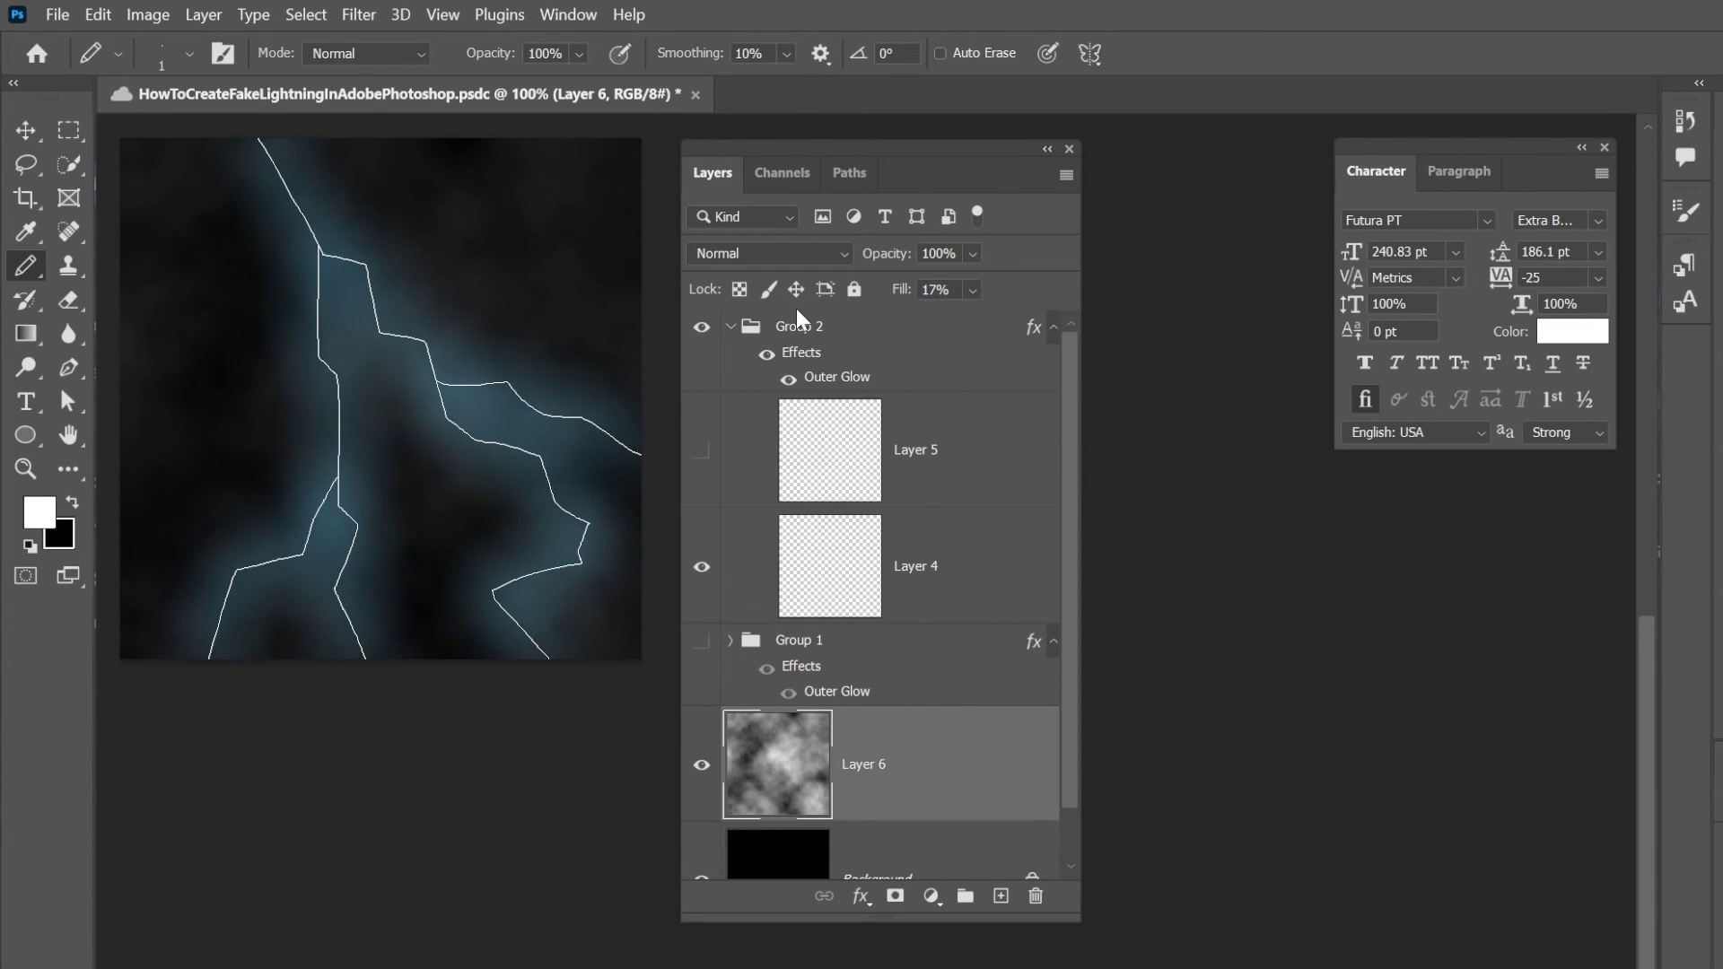